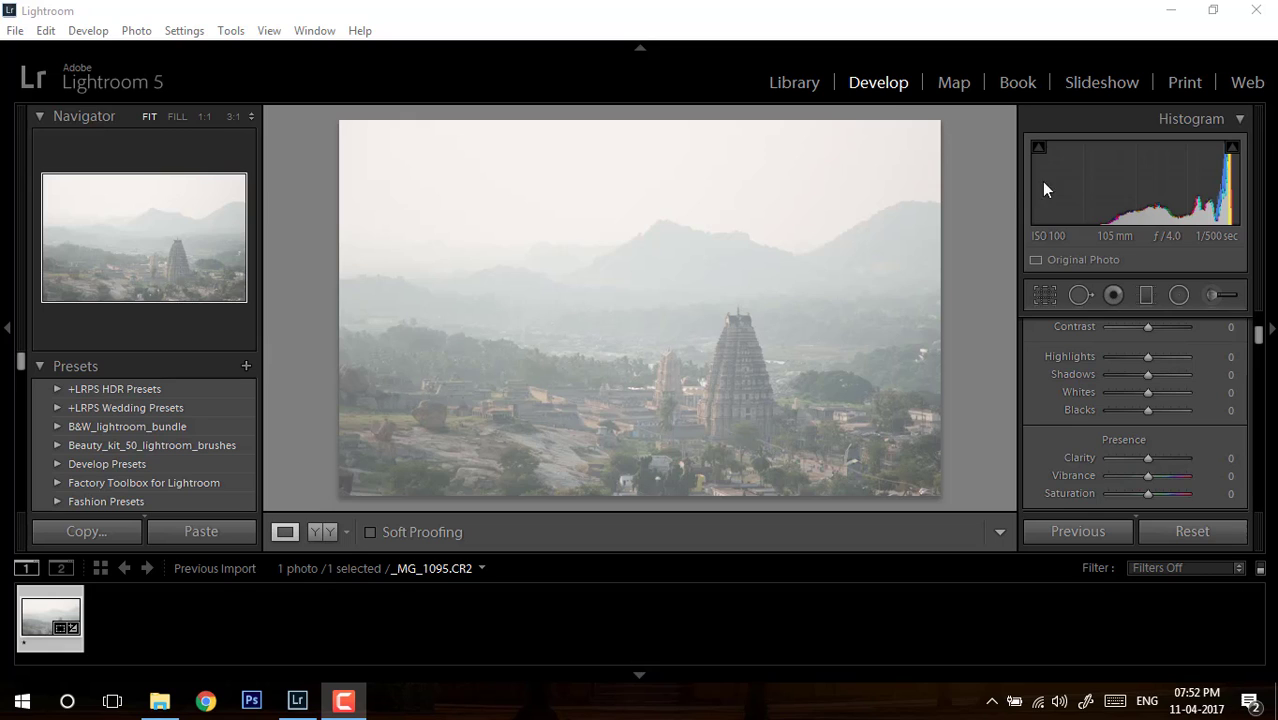
Scroll the Develop right panel up to show WB, Temp and Tint in the Basic panel
left_click_drag(1258, 334, 1262, 328)
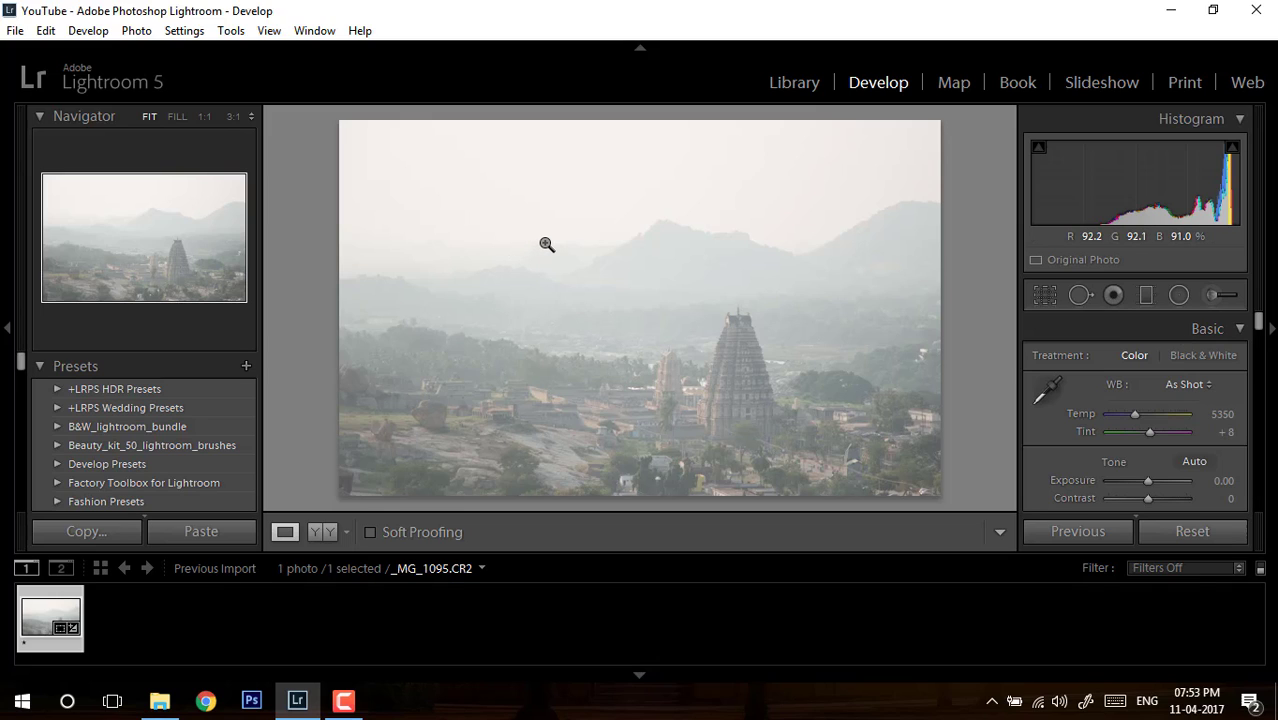
Warm the white balance by setting Temp to 19048
left_click(1150, 428)
left_click_drag(1136, 413, 1173, 417)
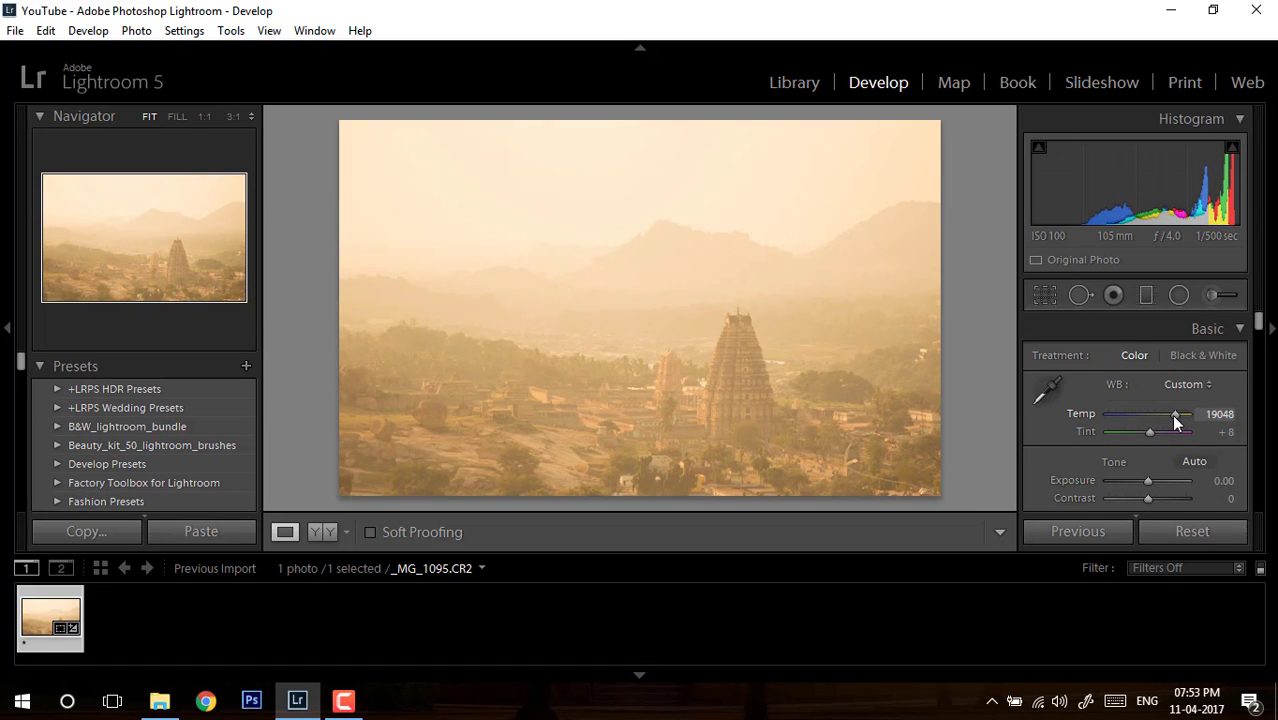
left_click(1219, 414)
left_click(1220, 414)
key("Return")
Lower the Exposure to -2.00
scroll(1263, 338, "down", 3)
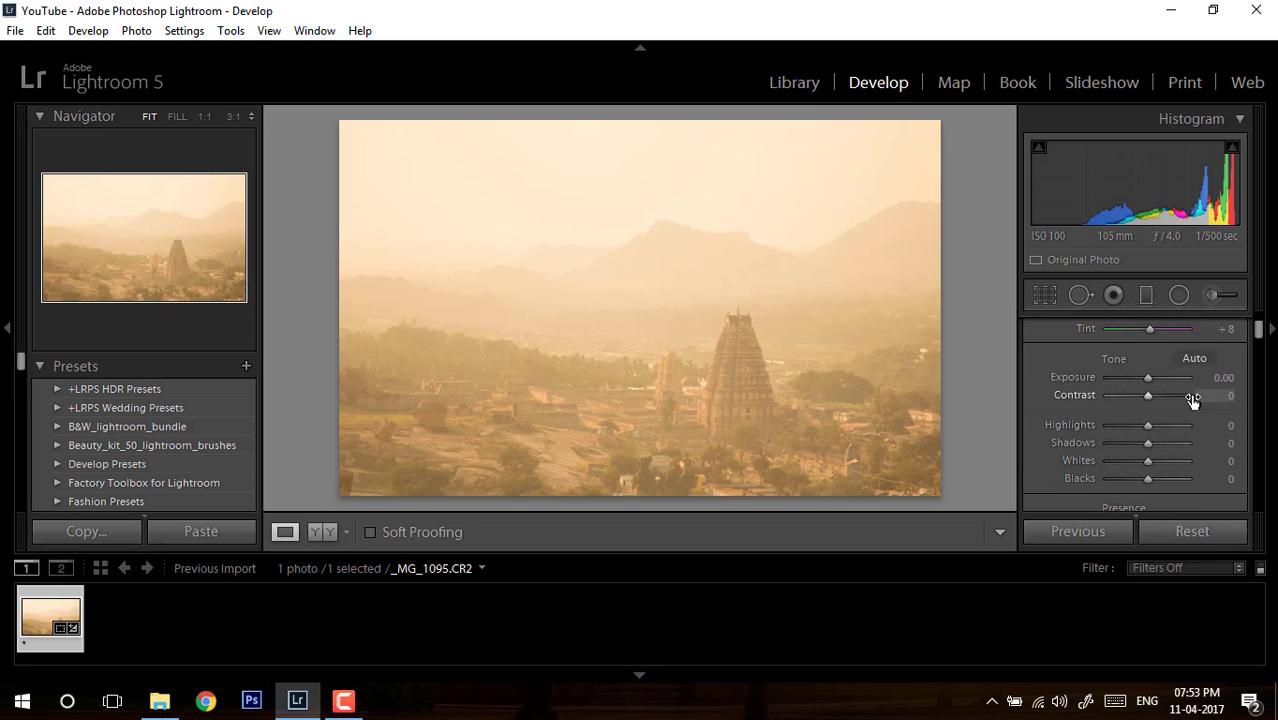
left_click_drag(1147, 376, 1136, 379)
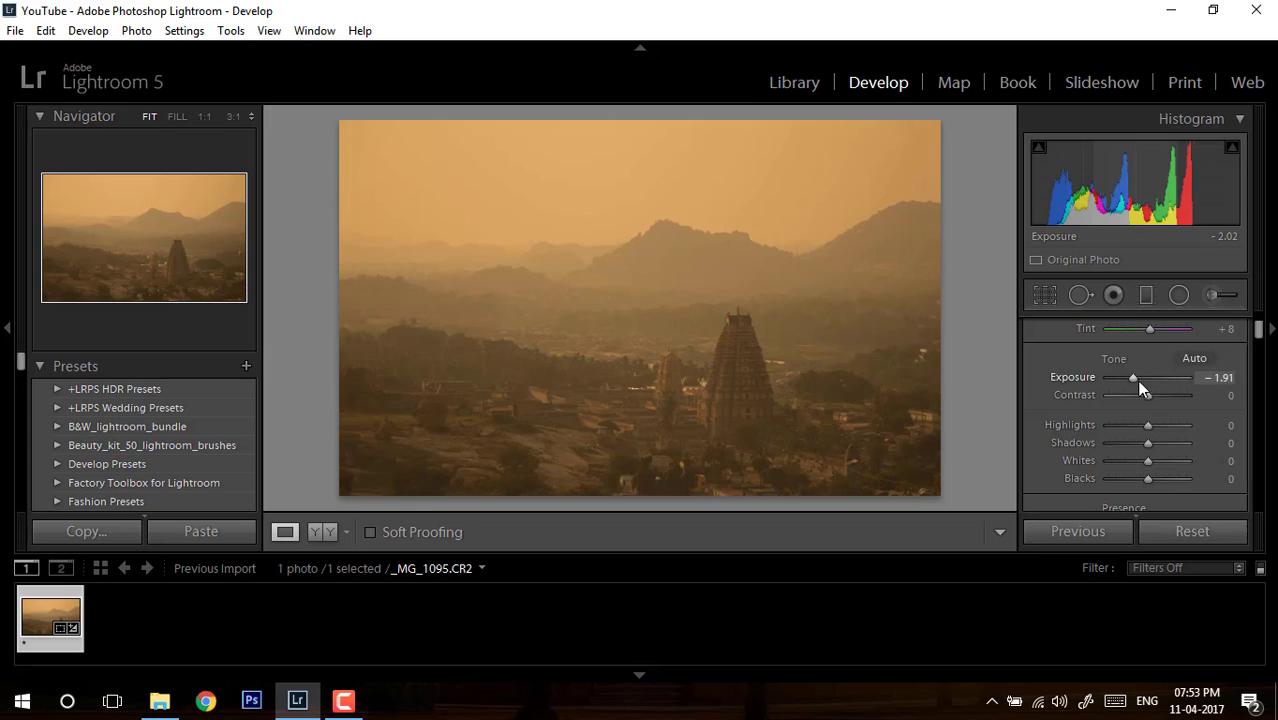
left_click(1218, 376)
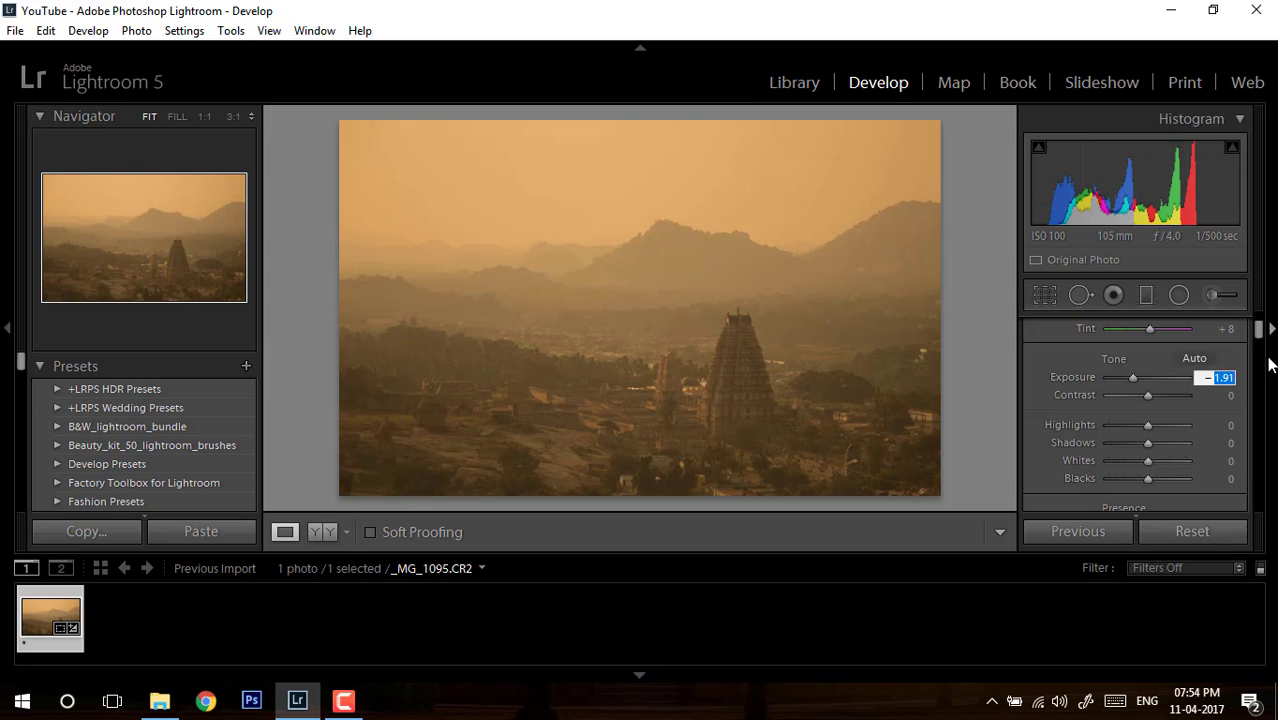
type("-2")
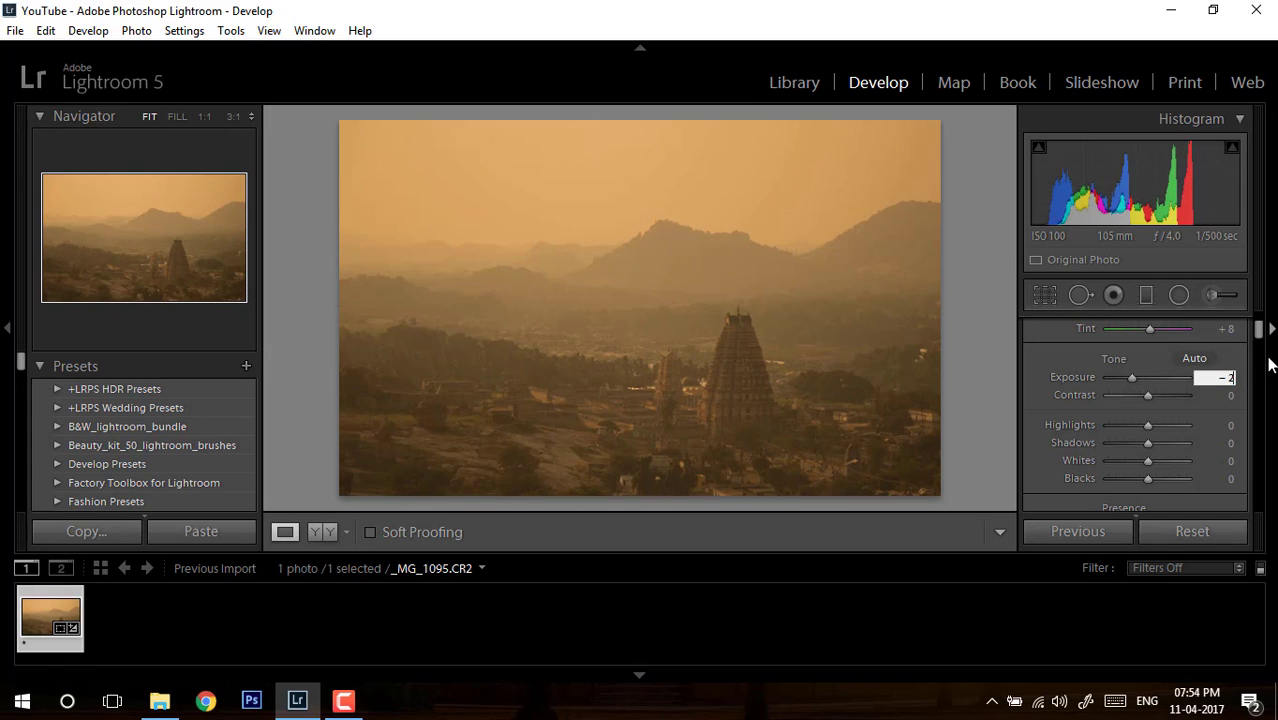
key("Return")
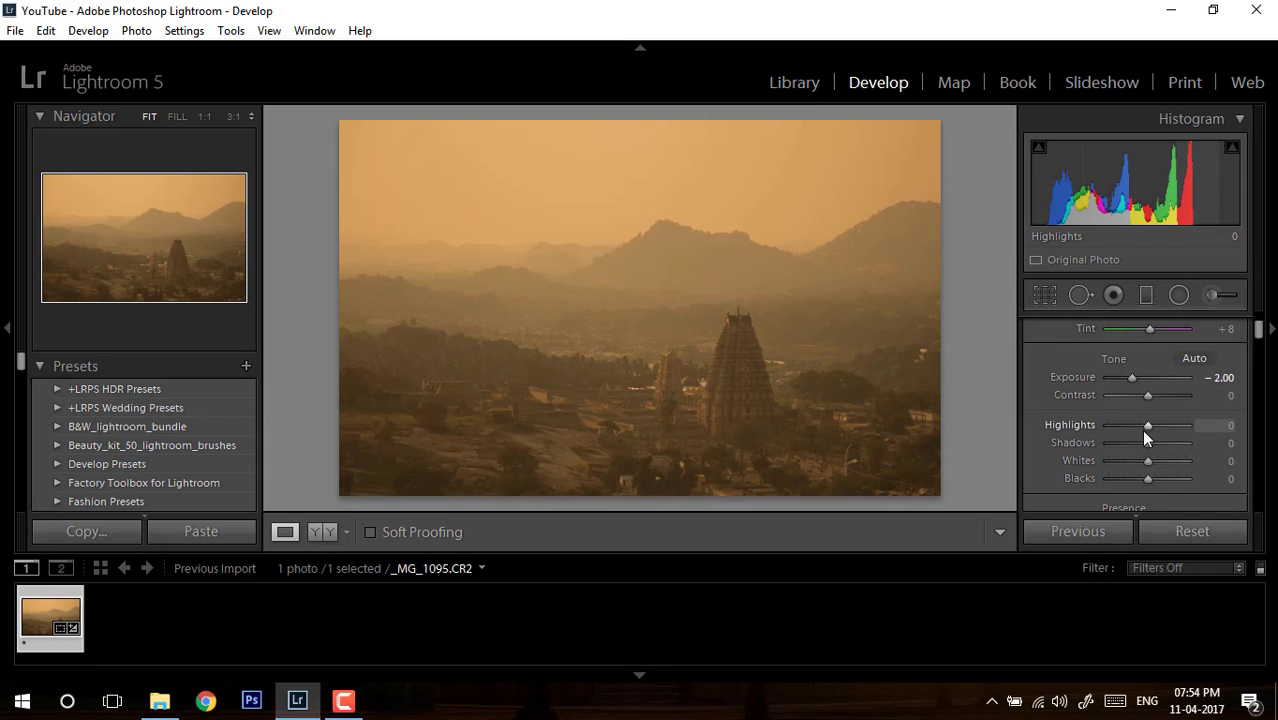
Set Highlights -100 and Shadows +95, then compare Before and After with the backslash key
left_click_drag(1148, 425, 1187, 446)
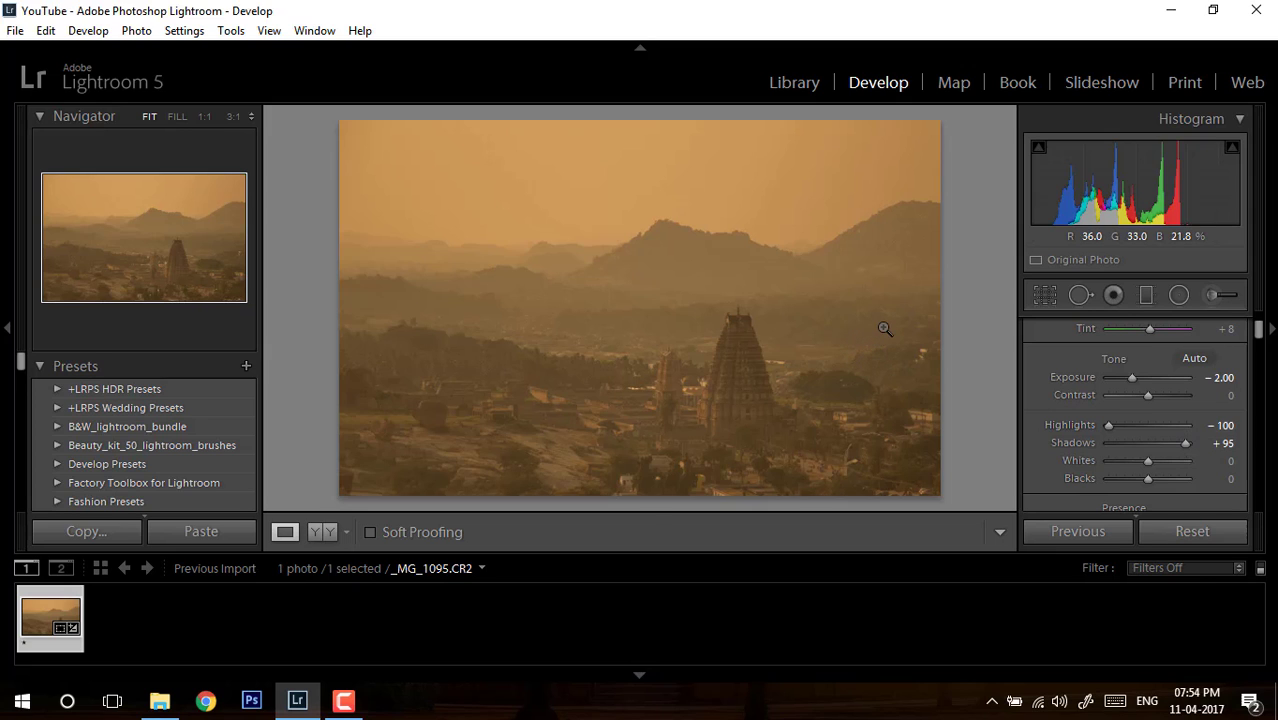
key("backslash")
key("backslash")
key("backslash")
key("backslash")
key("backslash")
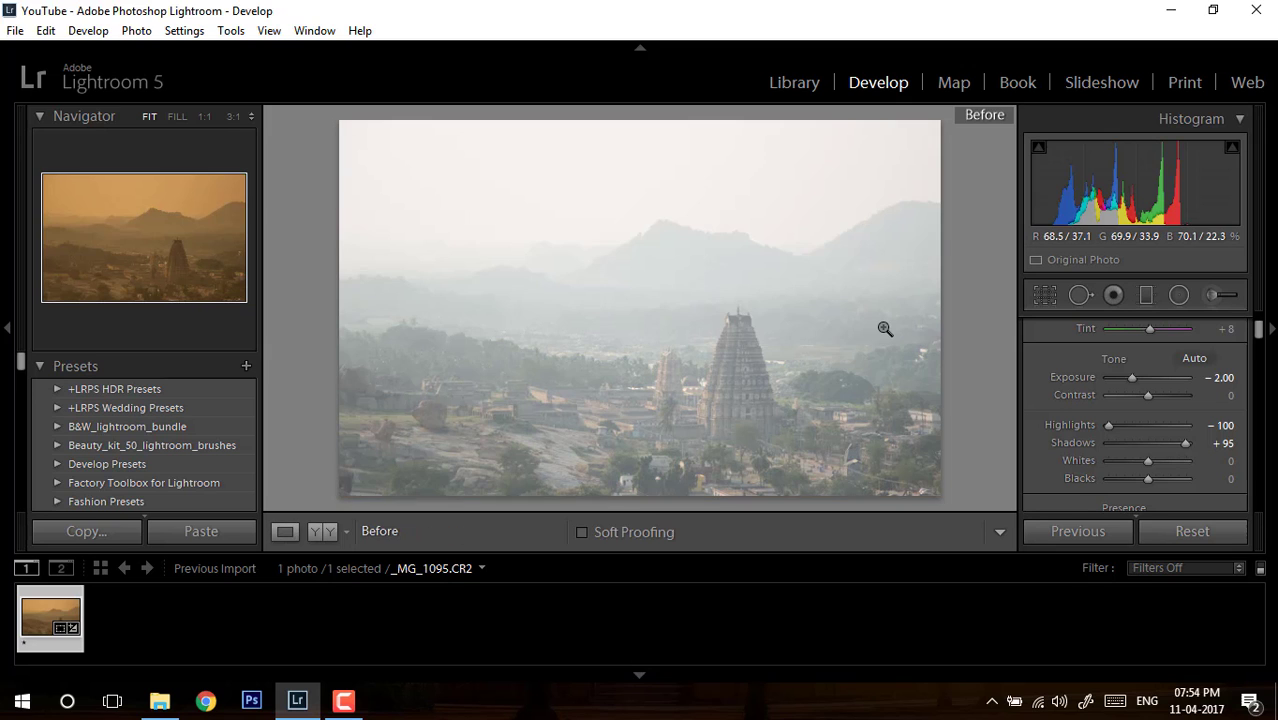
key("backslash")
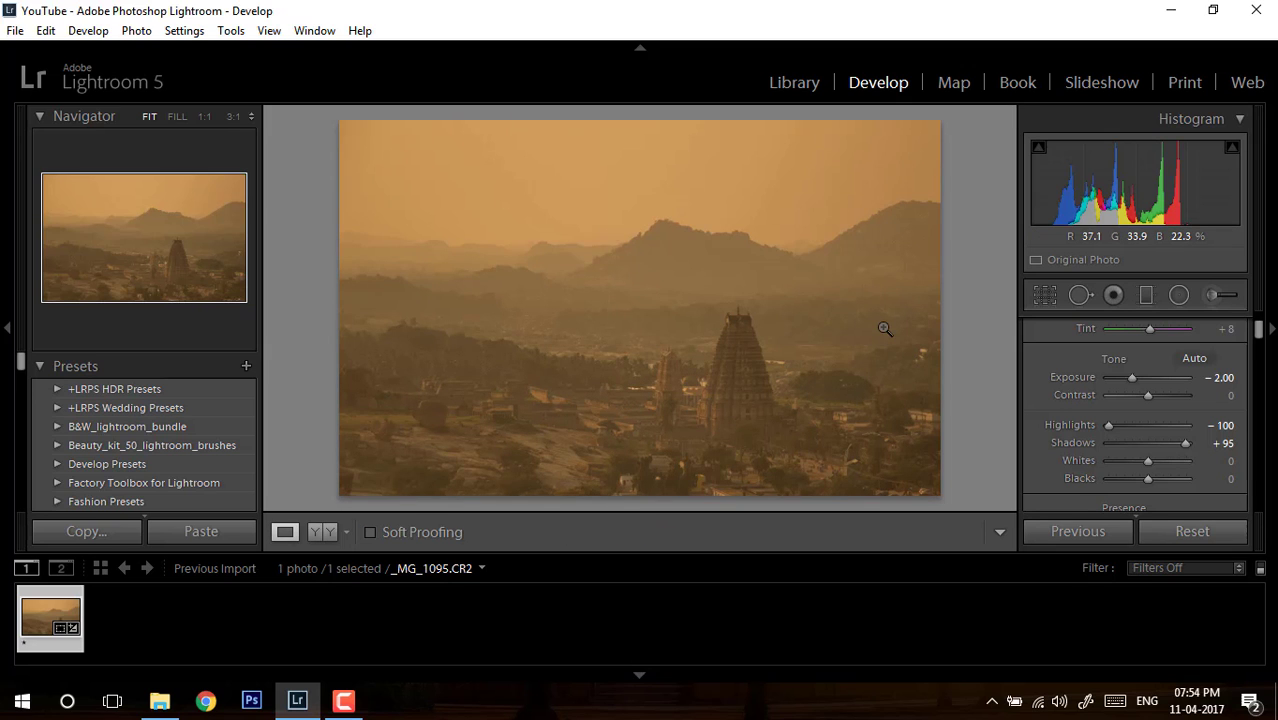
key("backslash")
key("backslash")
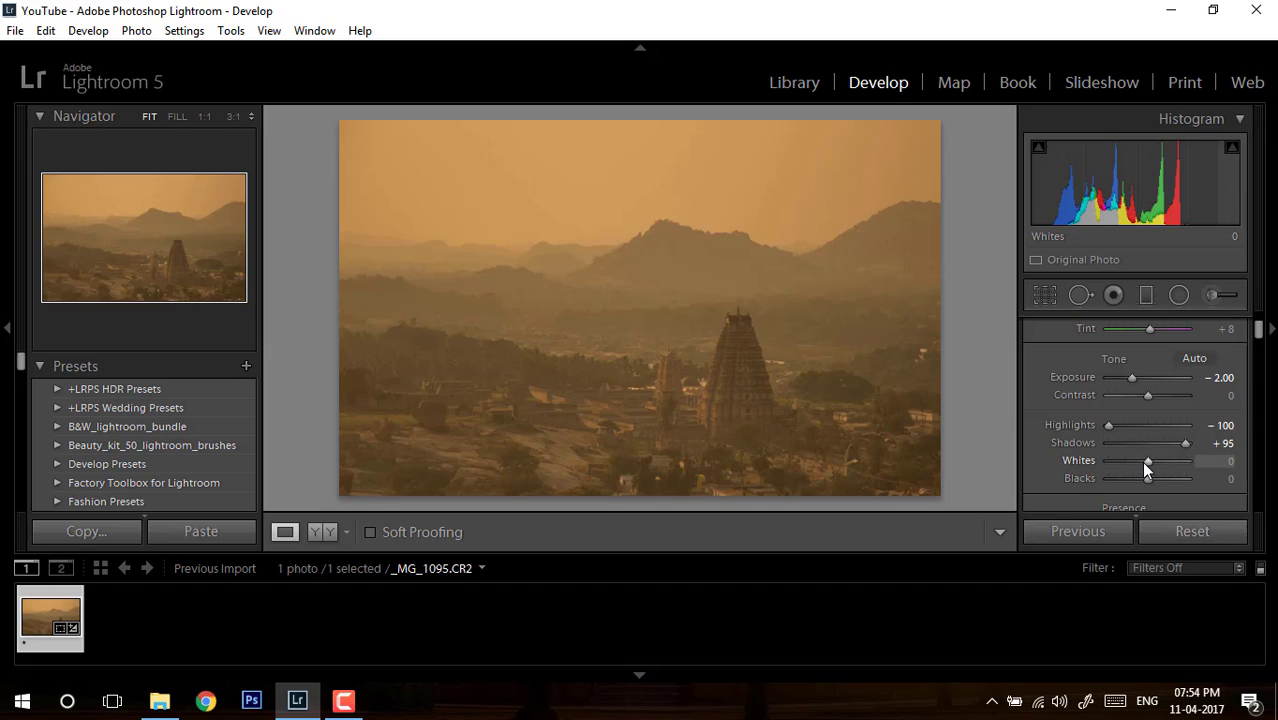
Alt-drag Whites to +55 and Blacks to -62 while watching the clipping preview
left_click(1147, 461, "alt")
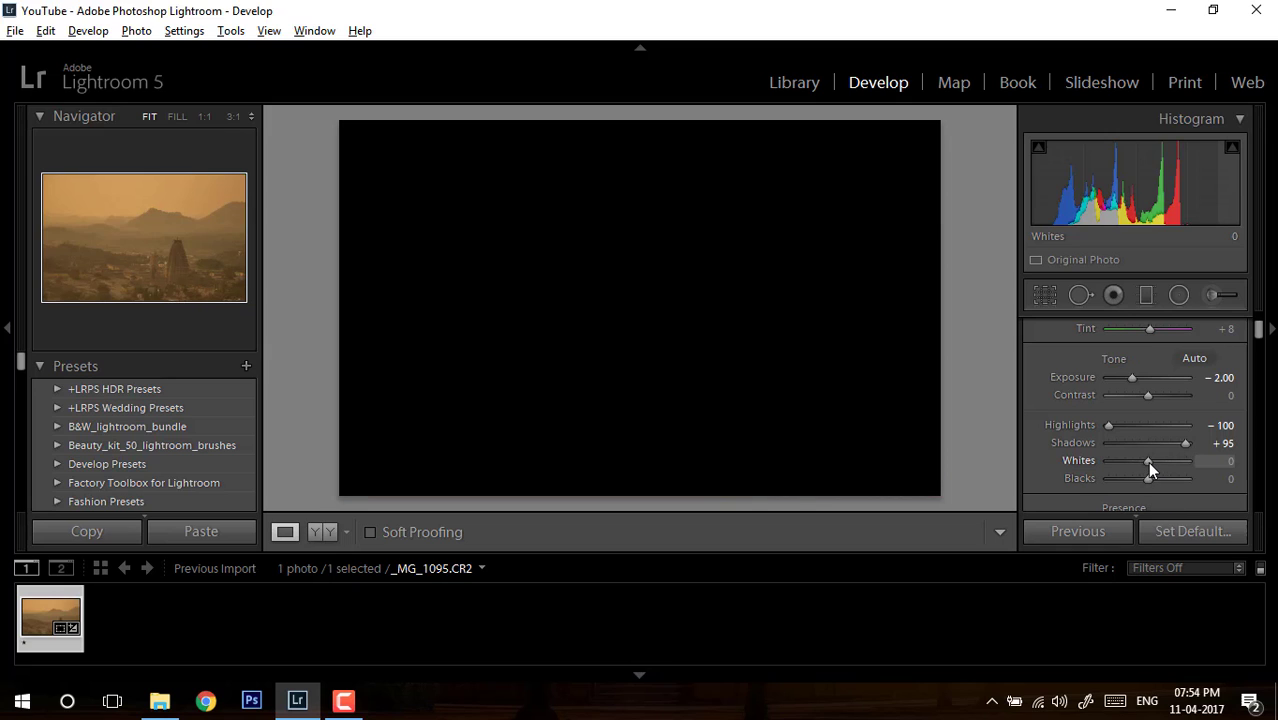
mouse_move(1147, 461)
left_mouse_down()
mouse_move(1184, 462)
mouse_move(1168, 461)
left_mouse_up()
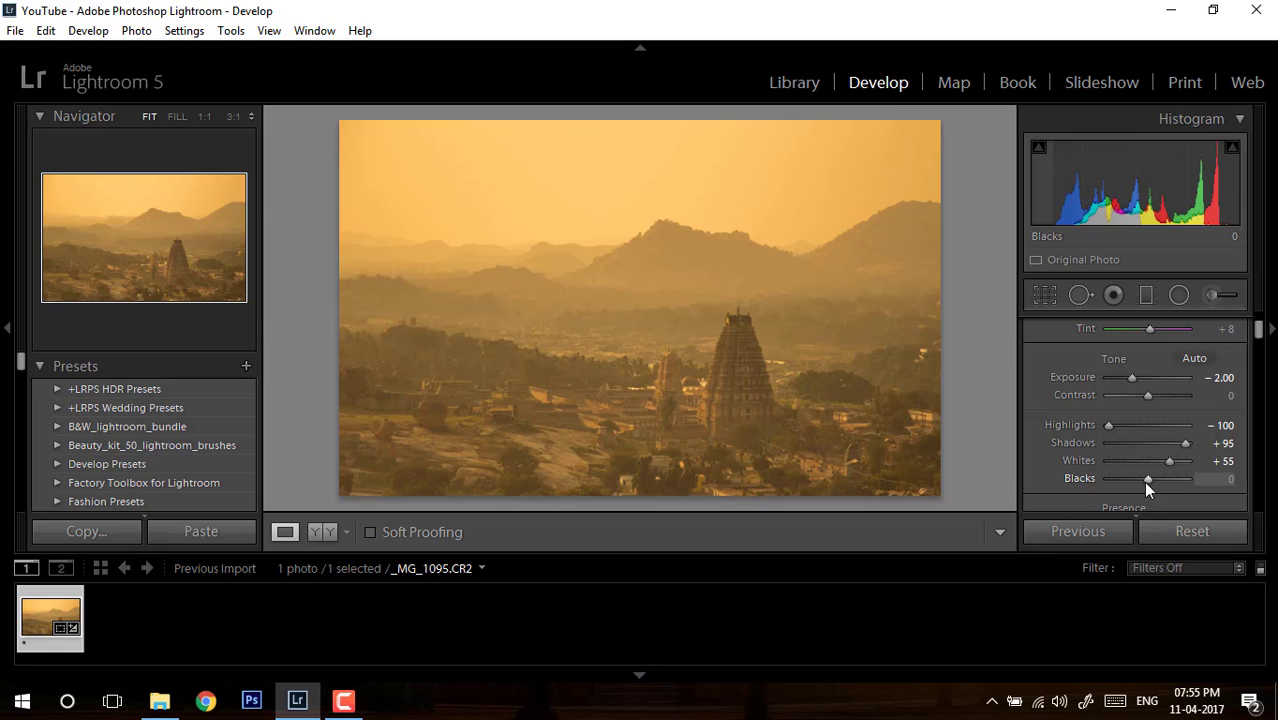
mouse_move(1147, 481)
left_mouse_down()
mouse_move(1113, 477)
mouse_move(1125, 481)
left_mouse_up()
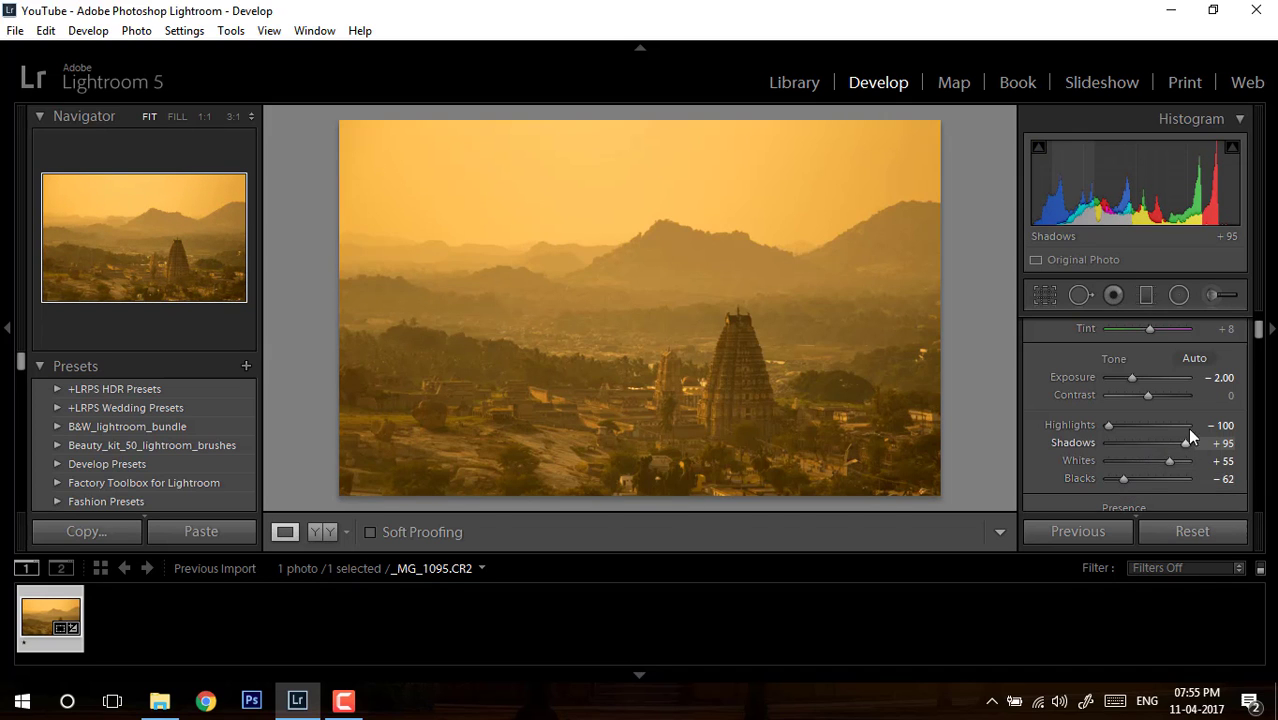
Scroll to Presence and set Vibrance to +33
scroll(1200, 400, "down", 3)
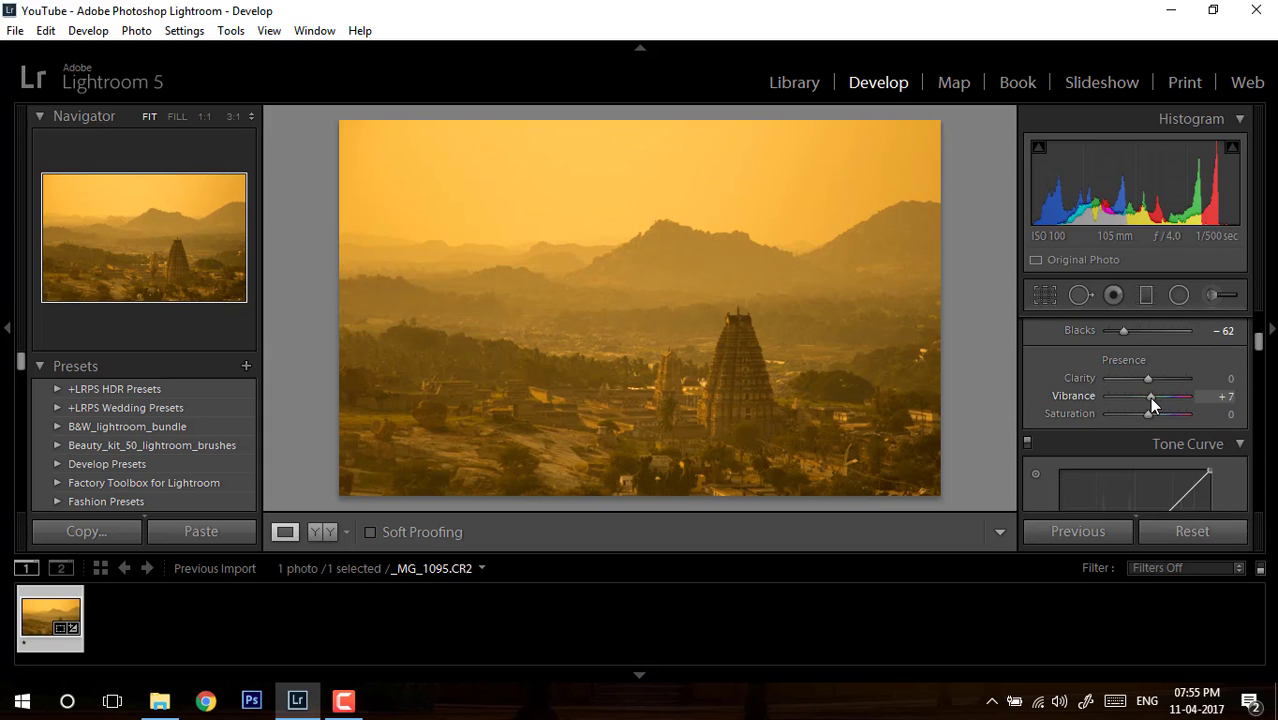
left_click_drag(1149, 397, 1161, 397)
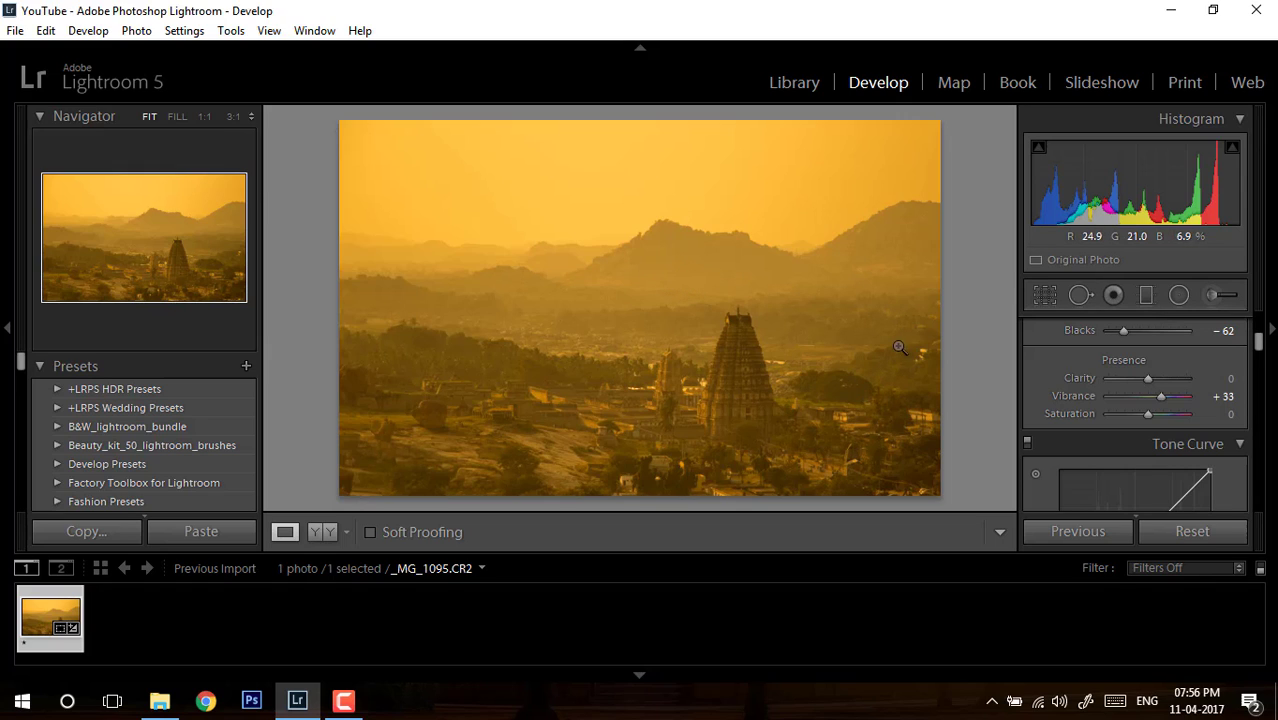
left_click_drag(1258, 343, 1258, 337)
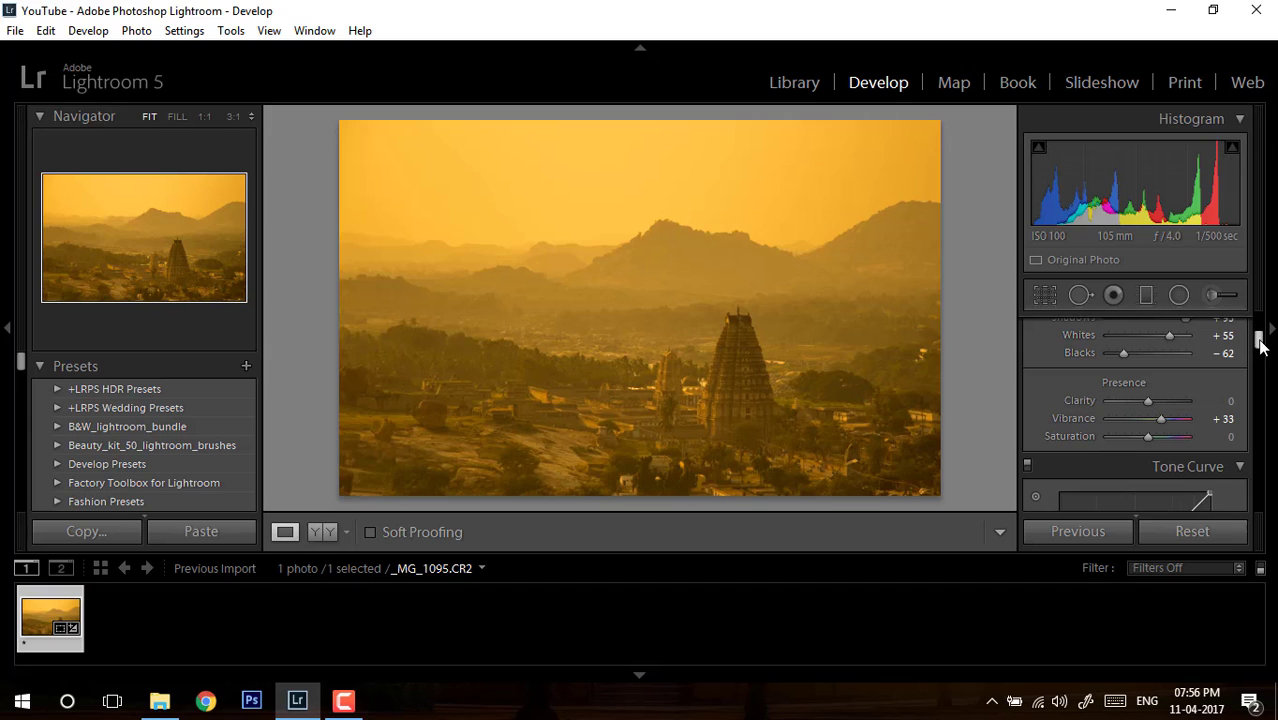
In the Detail panel, set Sharpening Amount to 70 and Luminance noise reduction to 26
left_click_drag(1258, 343, 1236, 425)
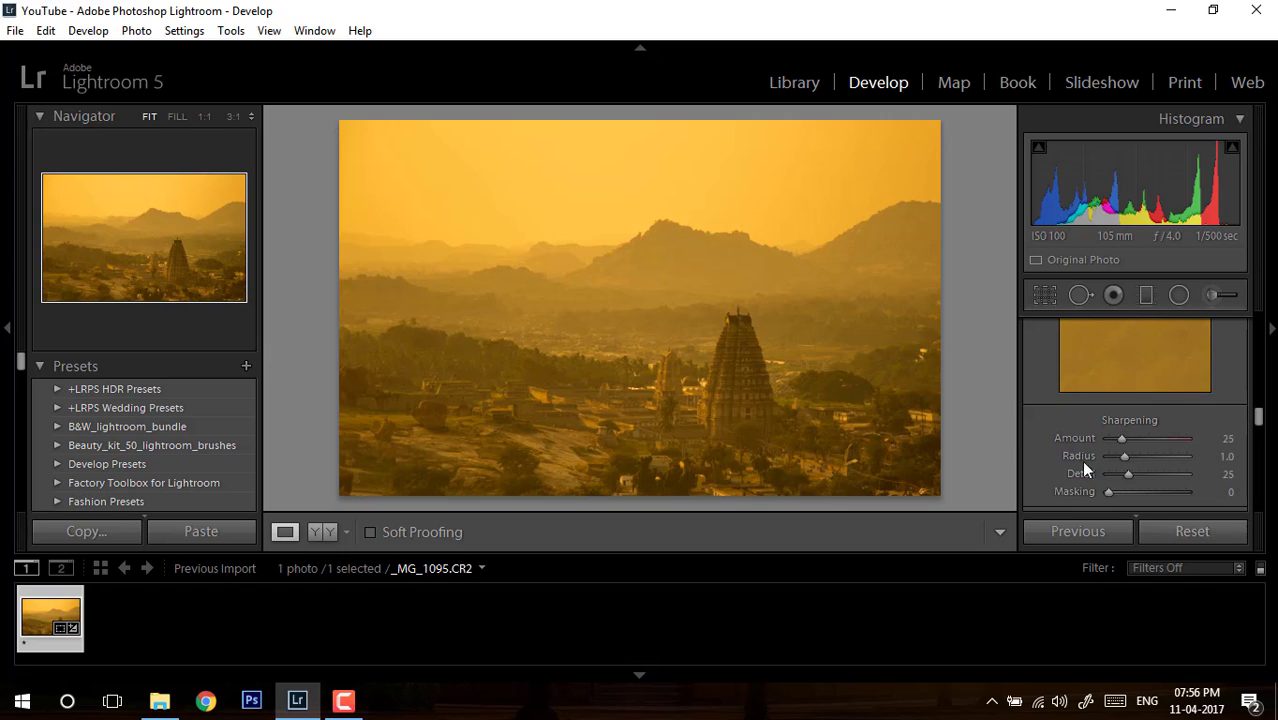
left_click_drag(1121, 438, 1146, 440)
scroll(1260, 425, "down", 2)
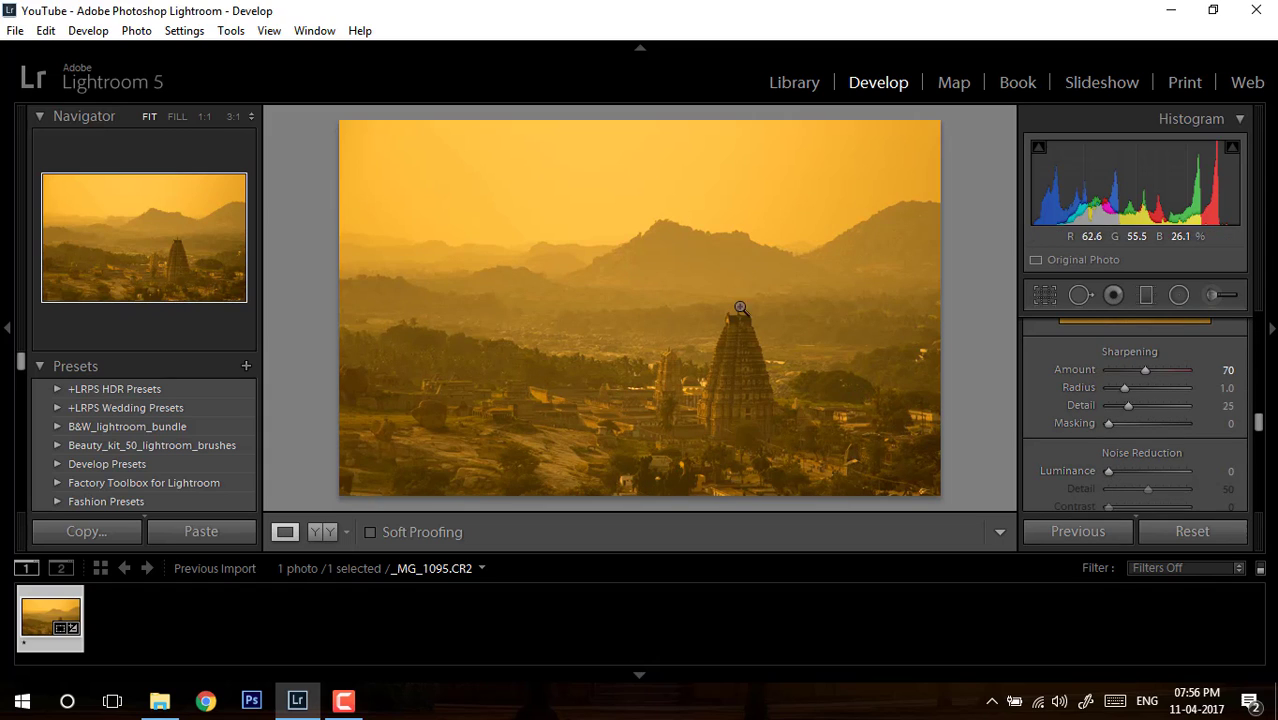
left_click_drag(1108, 471, 1129, 472)
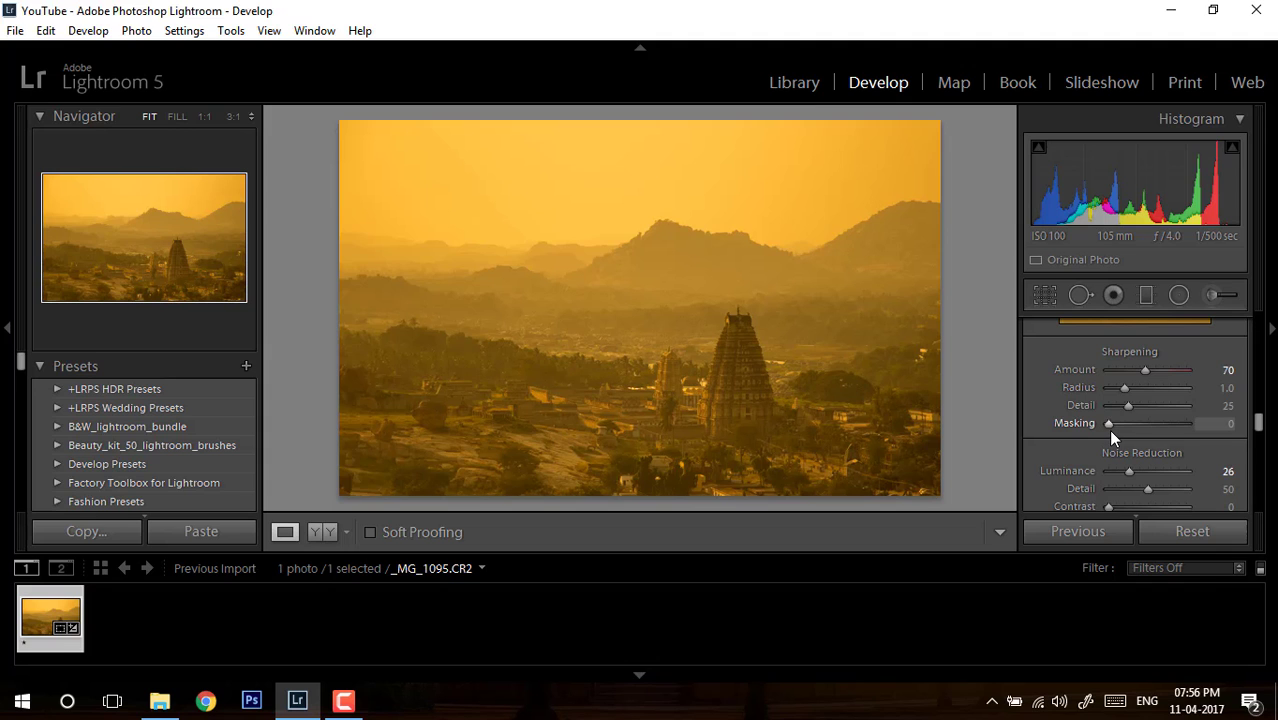
Alt-drag Sharpening Masking while previewing the edge mask and settle on 45
mouse_move(1111, 431)
left_mouse_down()
mouse_move(1161, 423)
mouse_move(1124, 425)
left_mouse_up()
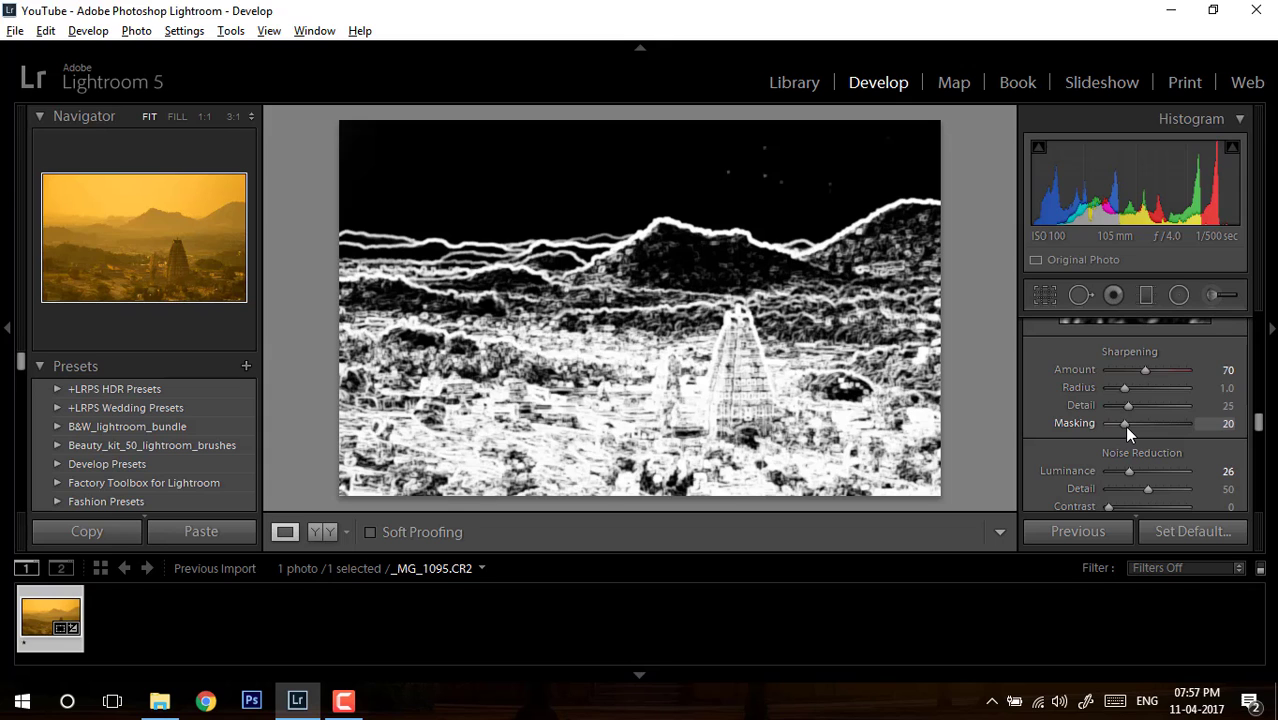
left_click_drag(1126, 426, 1157, 428)
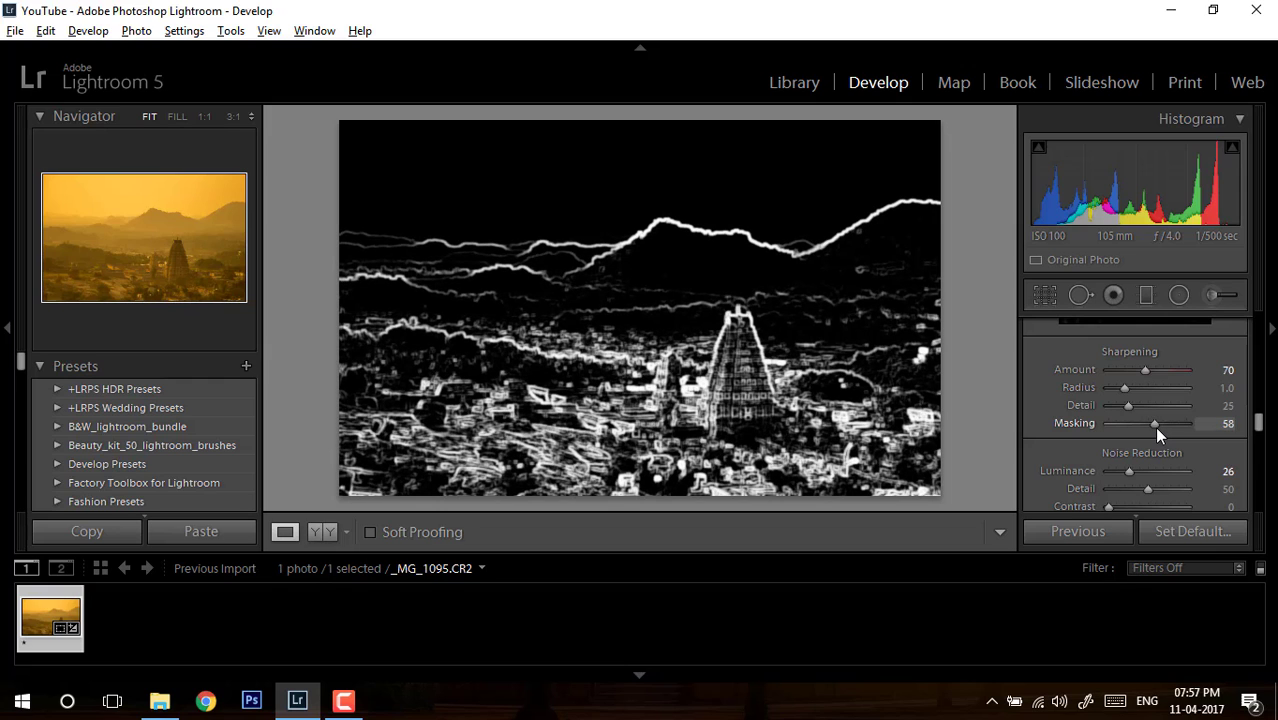
left_click_drag(1154, 426, 1144, 429)
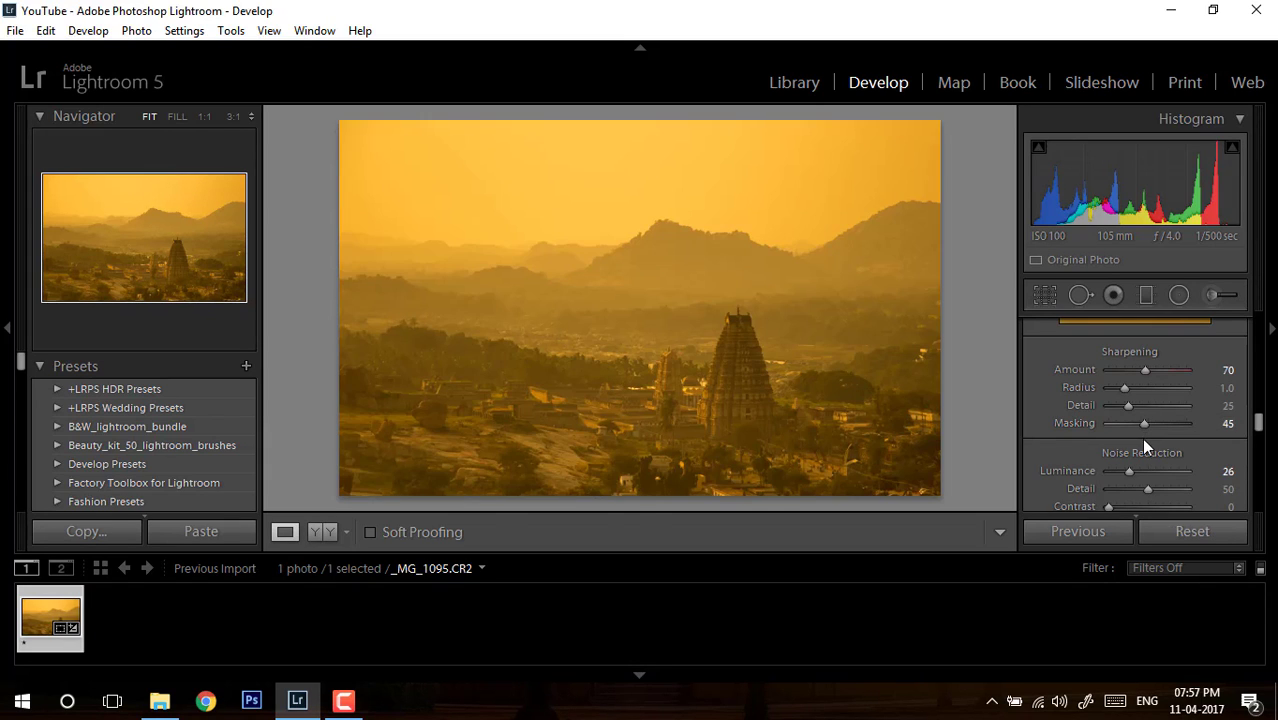
Enable Profile Corrections and Remove Chromatic Aberration, then scroll back to the Basic panel
left_click_drag(1258, 425, 1258, 442)
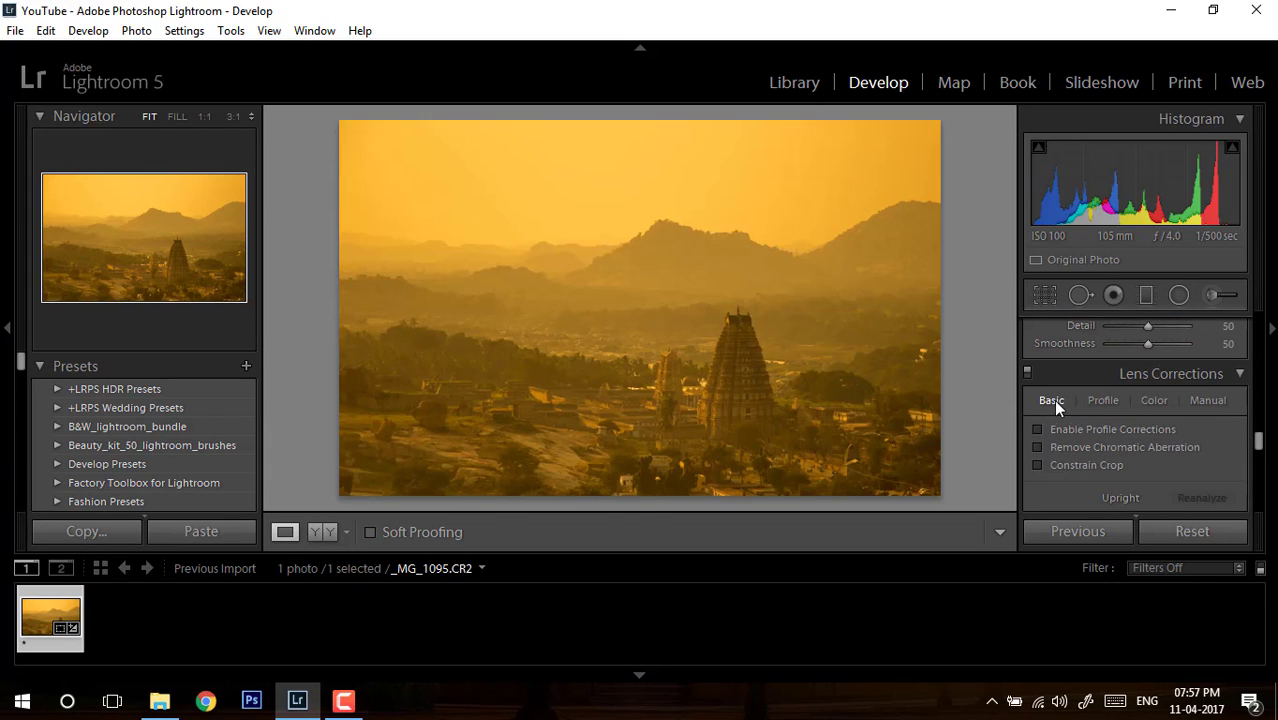
left_click(1038, 429)
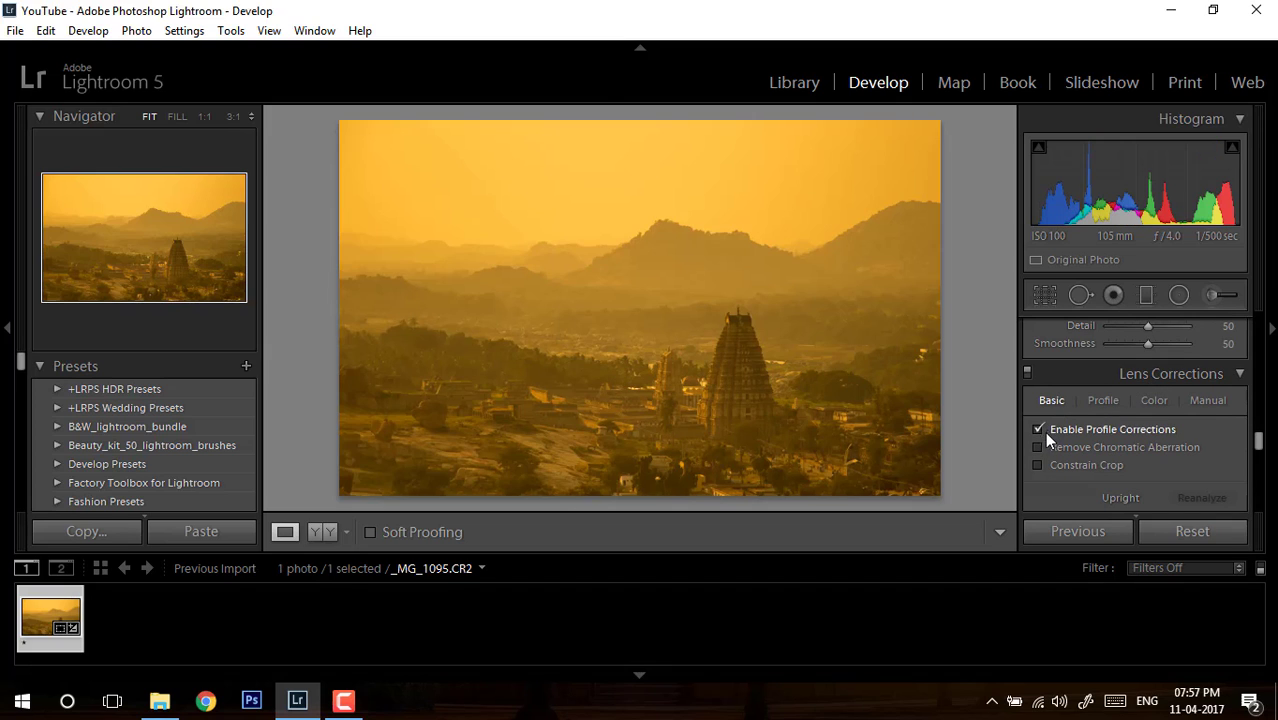
left_click(1040, 447)
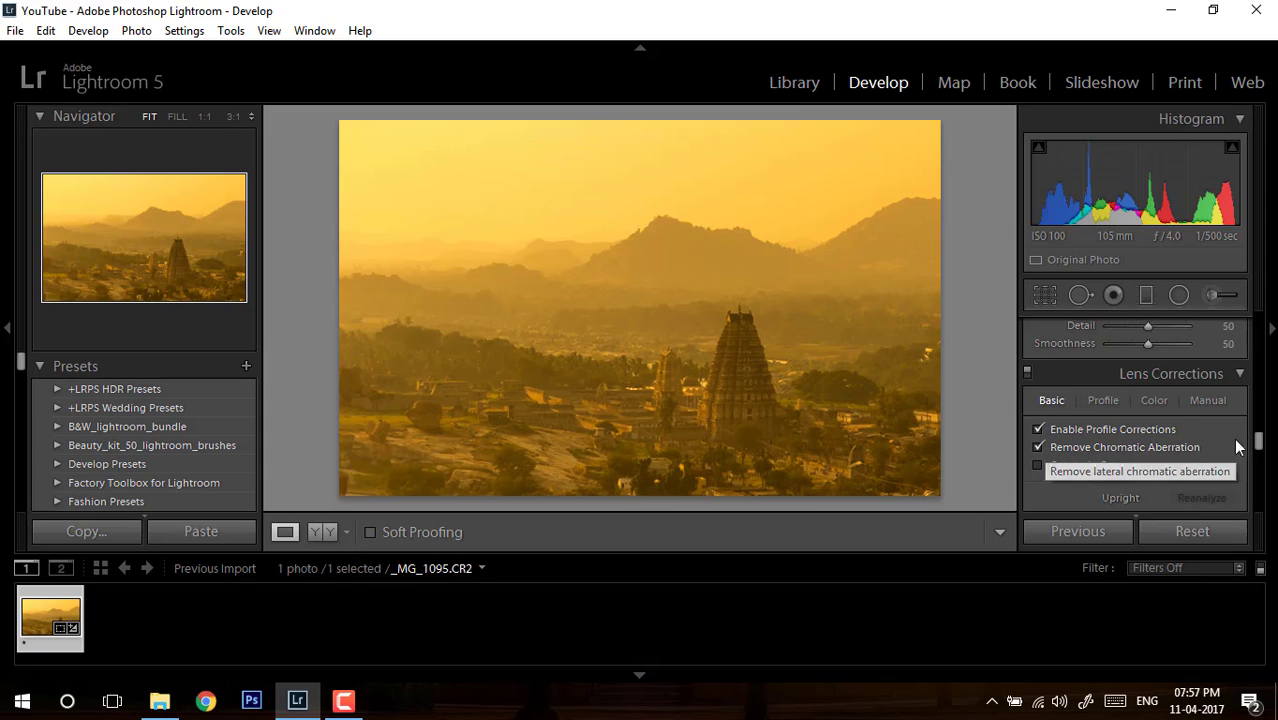
left_click_drag(1259, 443, 1256, 472)
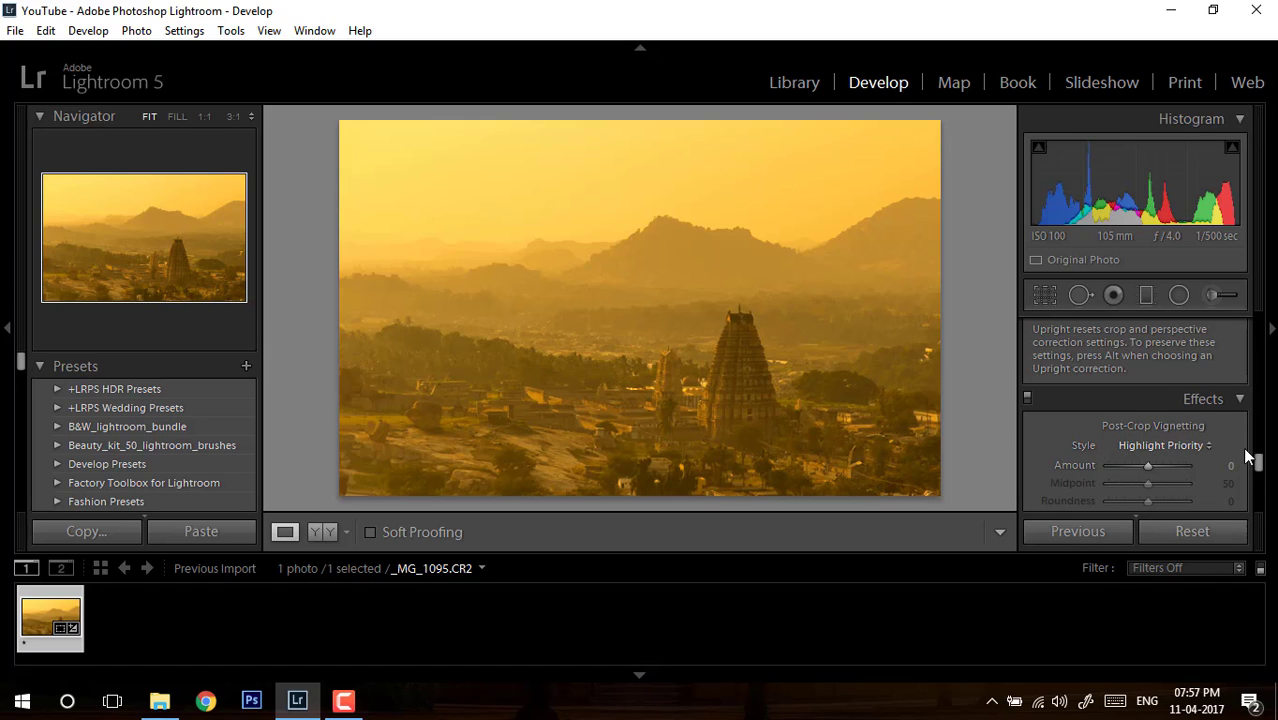
left_click_drag(1256, 464, 1258, 322)
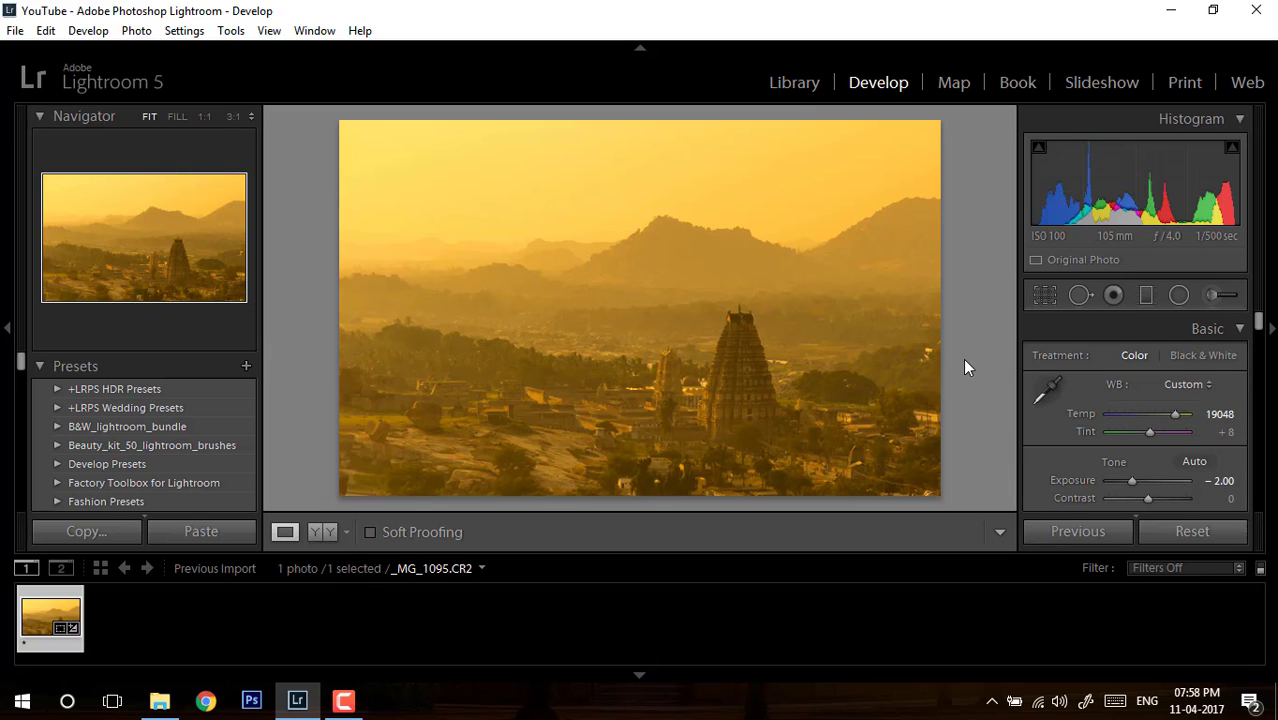
Add a graduated filter across the temple area with exposure darkened to -1.15
left_click(1145, 296)
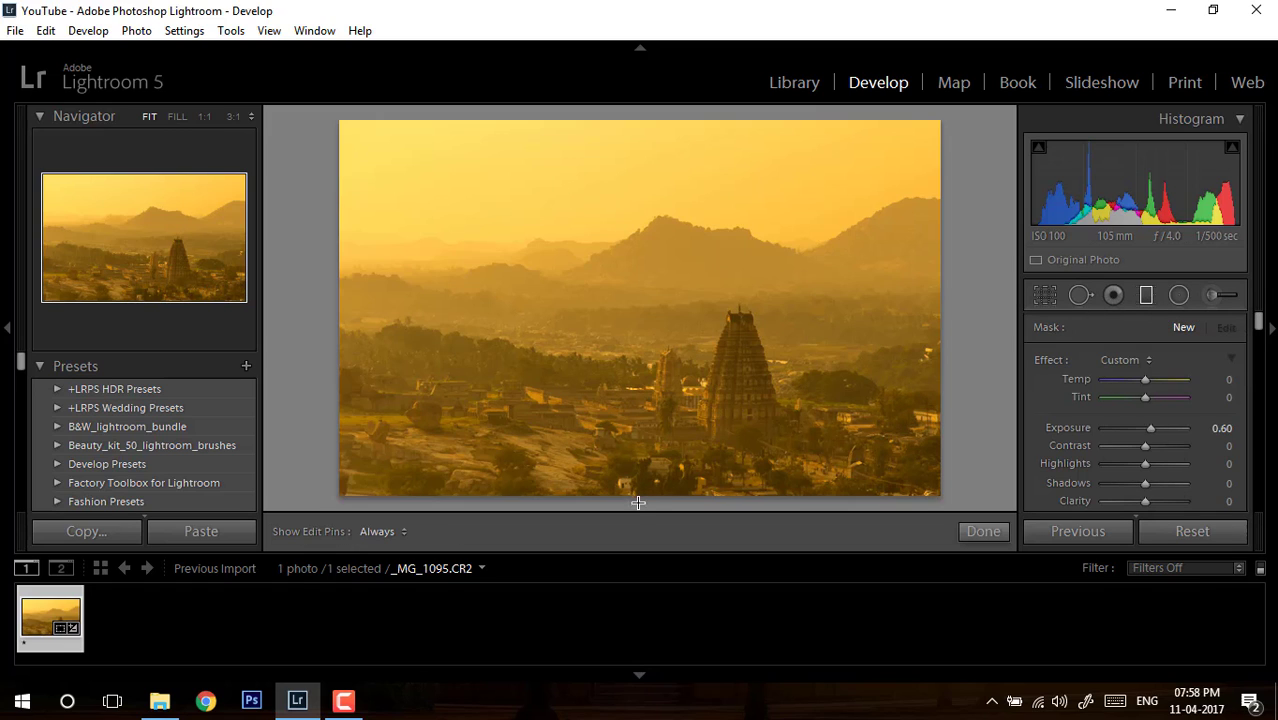
mouse_move(635, 503)
left_mouse_down()
mouse_move(690, 343)
mouse_move(659, 283)
mouse_move(673, 325)
mouse_move(679, 305)
mouse_move(656, 322)
mouse_move(679, 310)
left_mouse_up()
left_click(1130, 426)
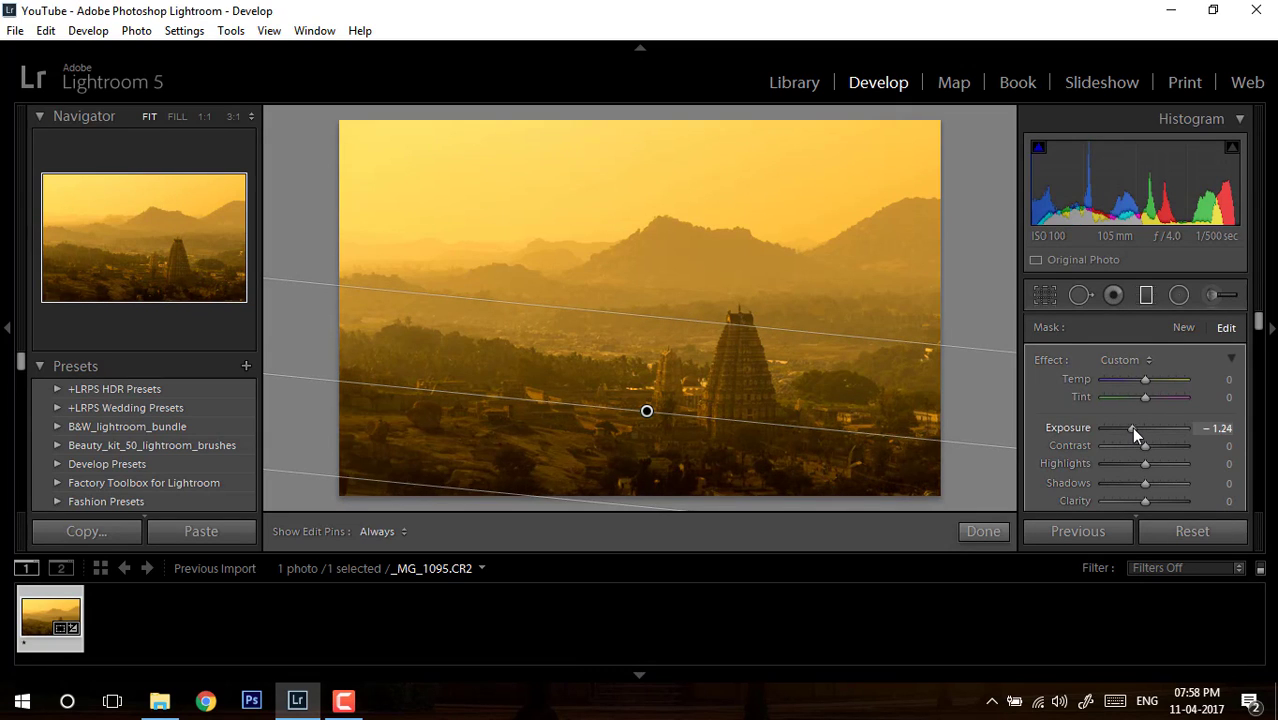
left_click_drag(1131, 427, 1130, 429)
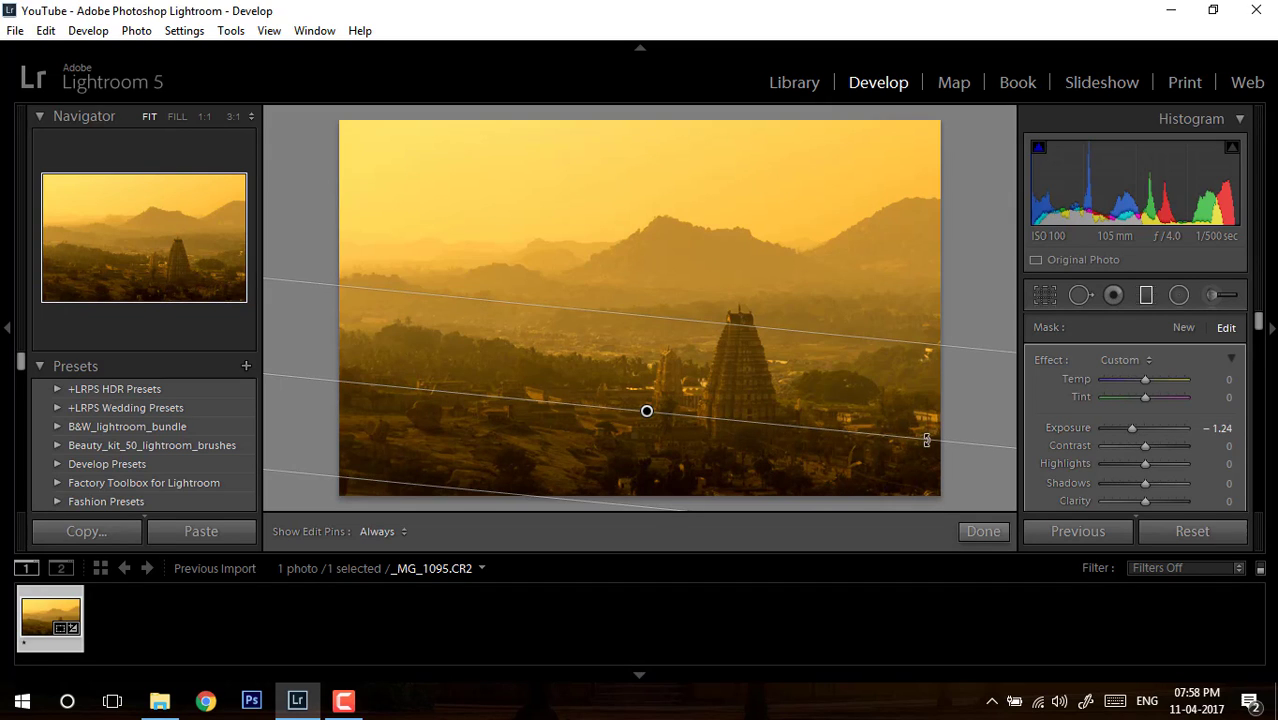
Nudge the graduated filter slightly lower, set its Tint to -20, and finish it
left_click_drag(647, 414, 645, 420)
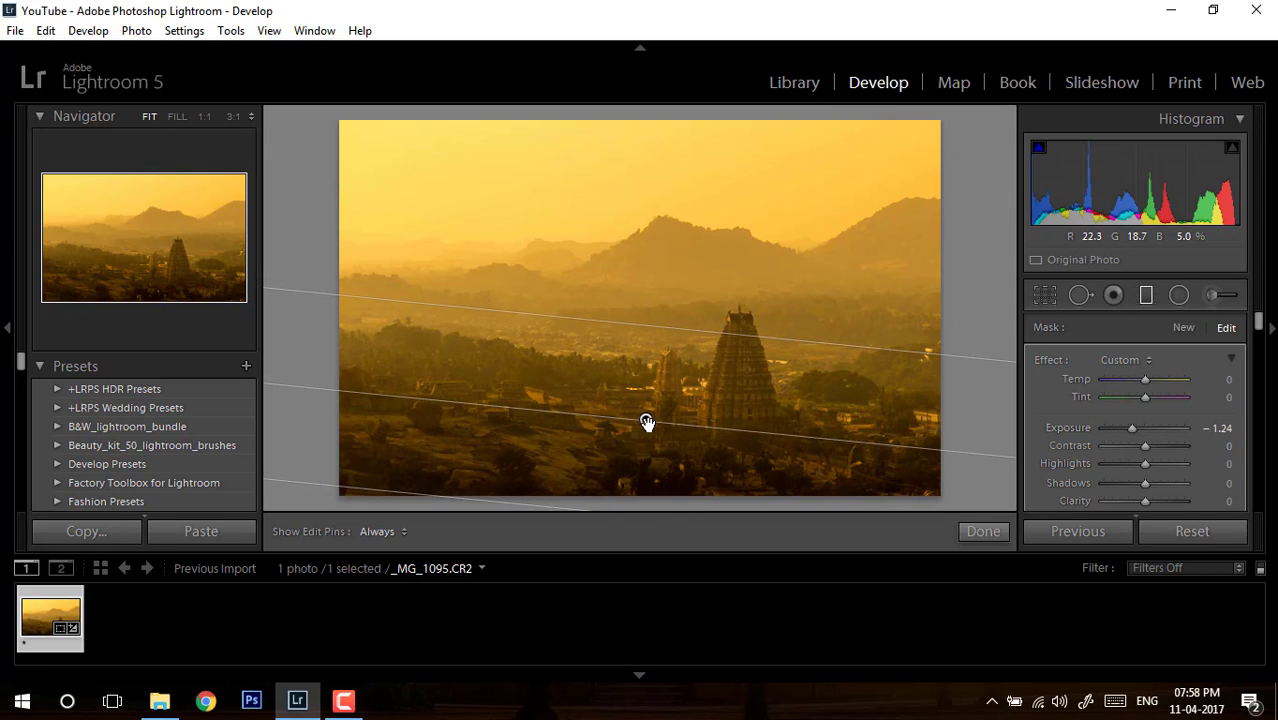
left_click(1134, 399)
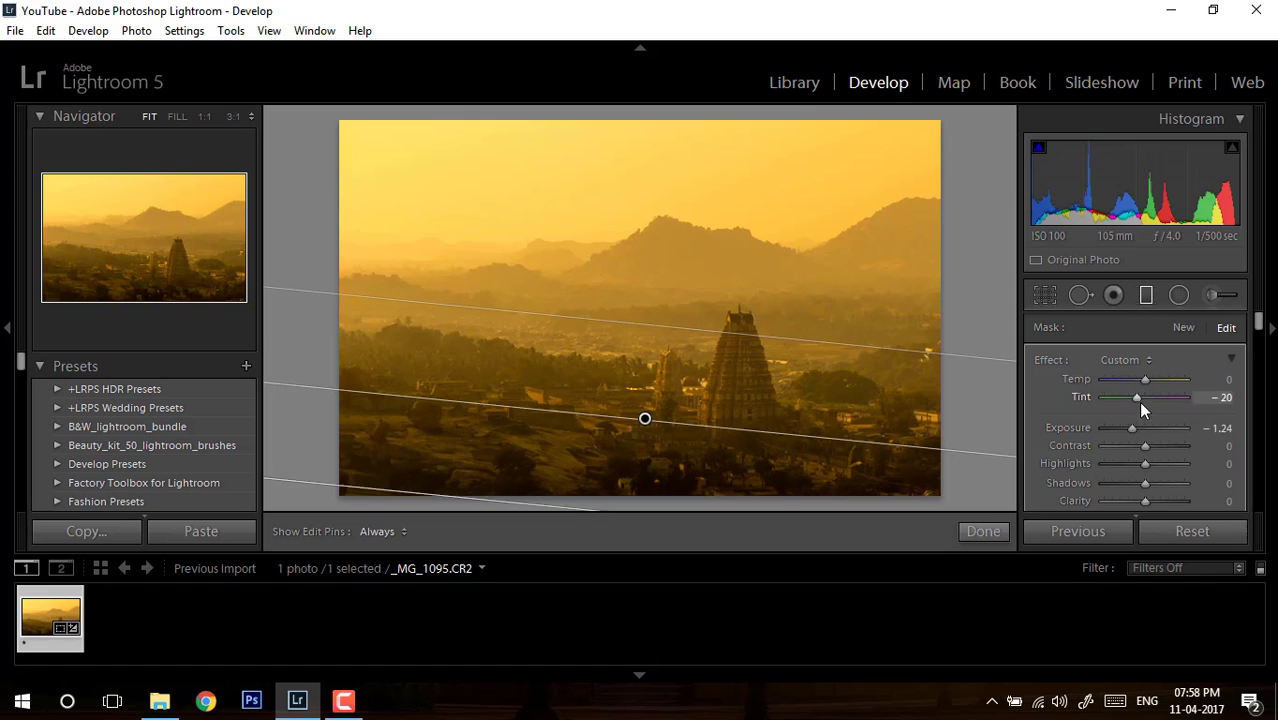
left_click(988, 530)
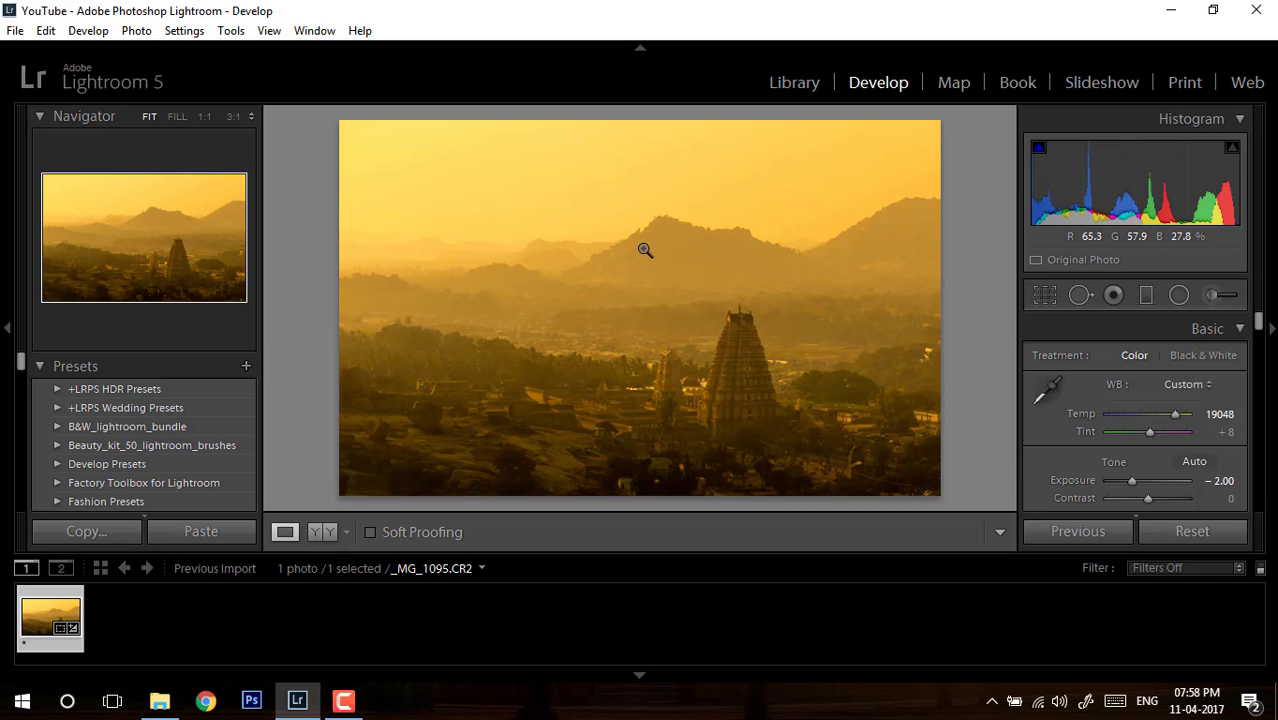
Draw an oval radial filter around the temple at Exposure +0.60, refine its shape, then reopen it
left_click(756, 366)
left_click(706, 342)
left_click(1179, 295)
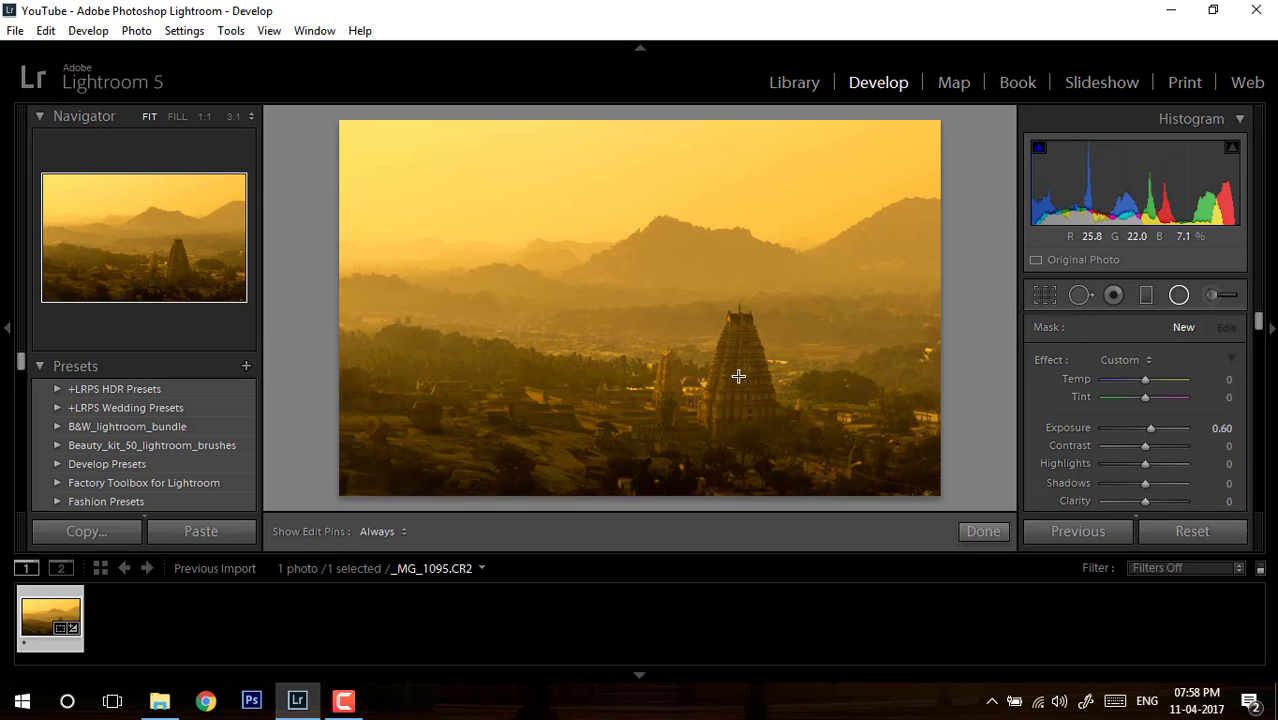
left_click_drag(737, 375, 956, 476)
left_click_drag(800, 399, 790, 392)
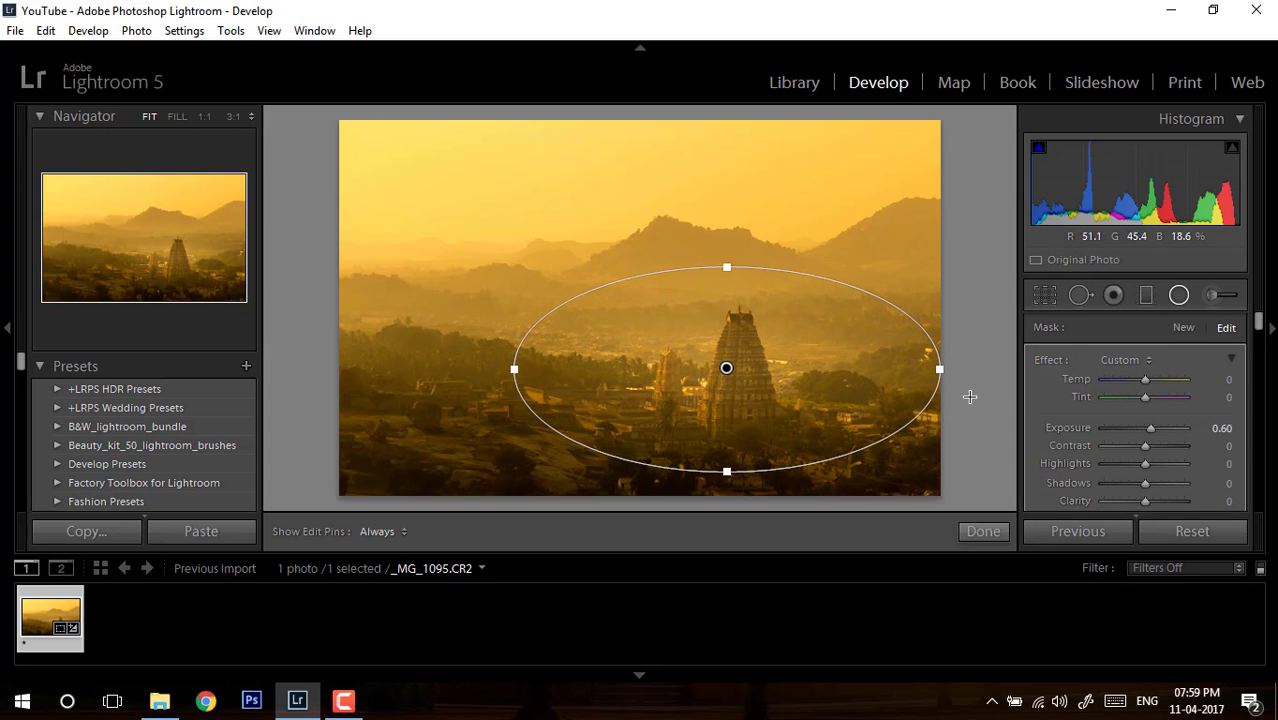
left_click_drag(950, 369, 944, 370)
left_click_drag(828, 372, 821, 382)
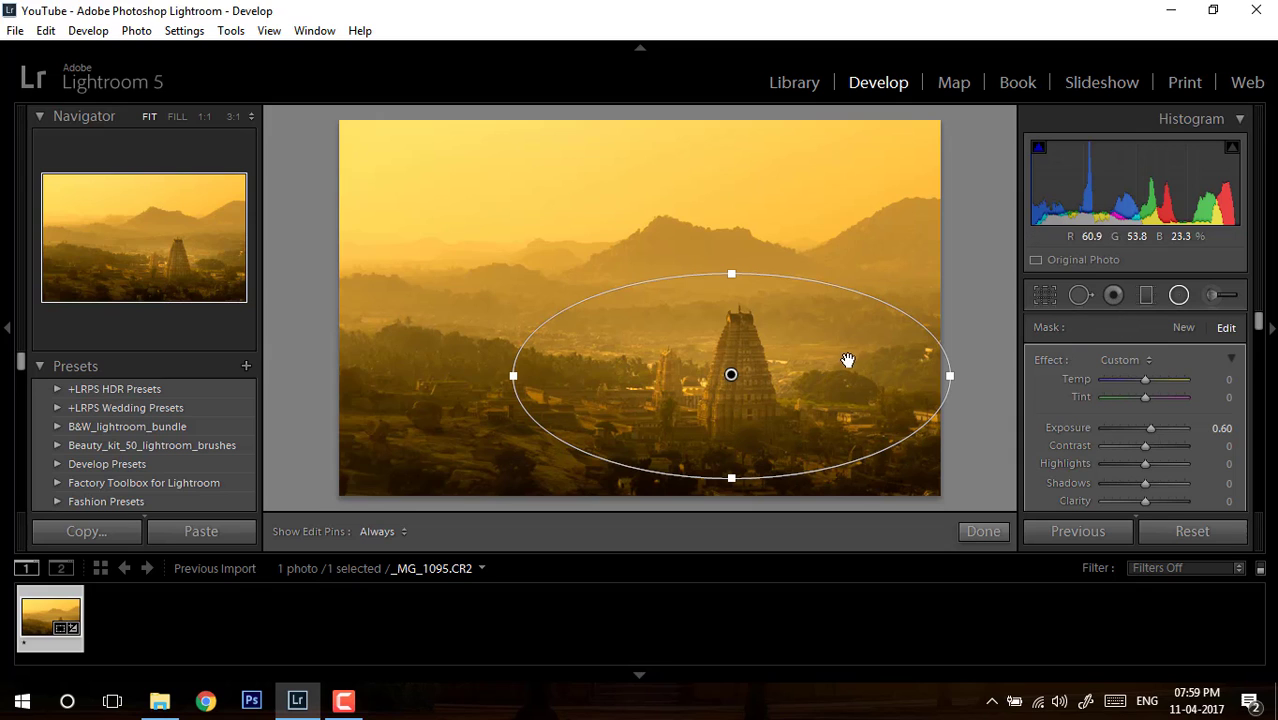
left_click(979, 531)
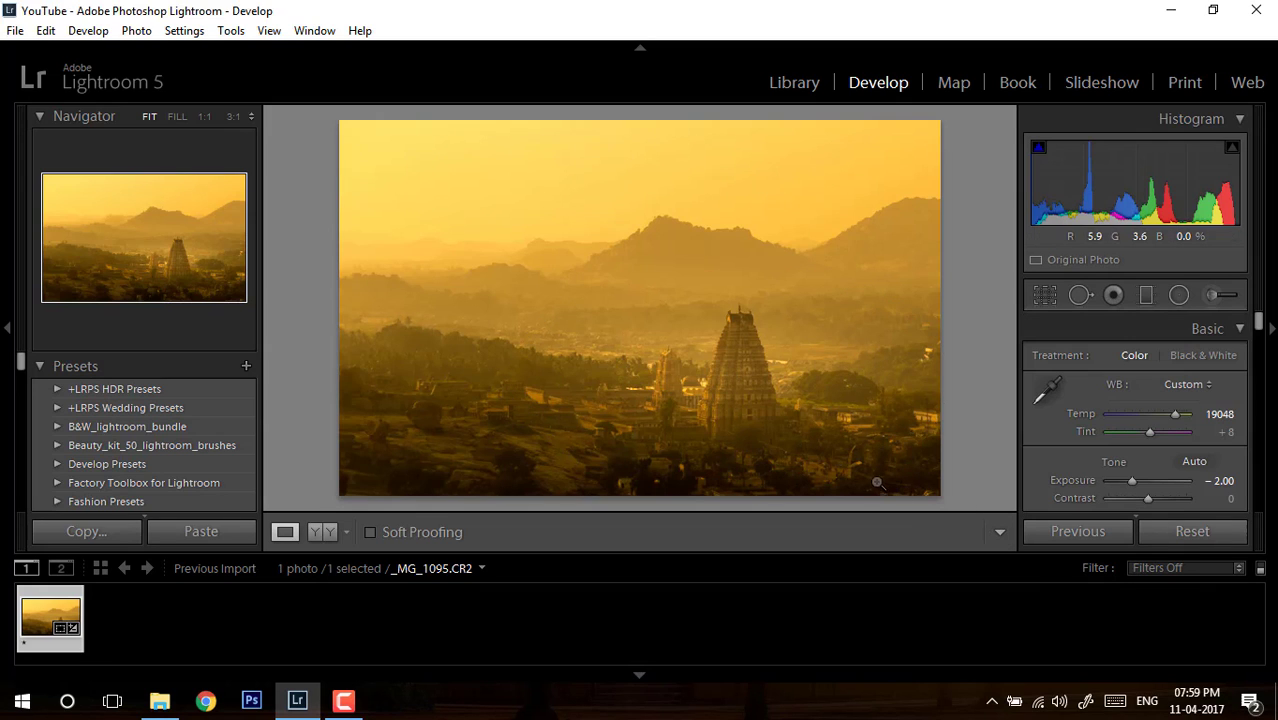
left_click(1179, 295)
Select the temple's radial filter and set Exposure 0.78, Contrast 26 and Clarity 17
left_click(731, 376)
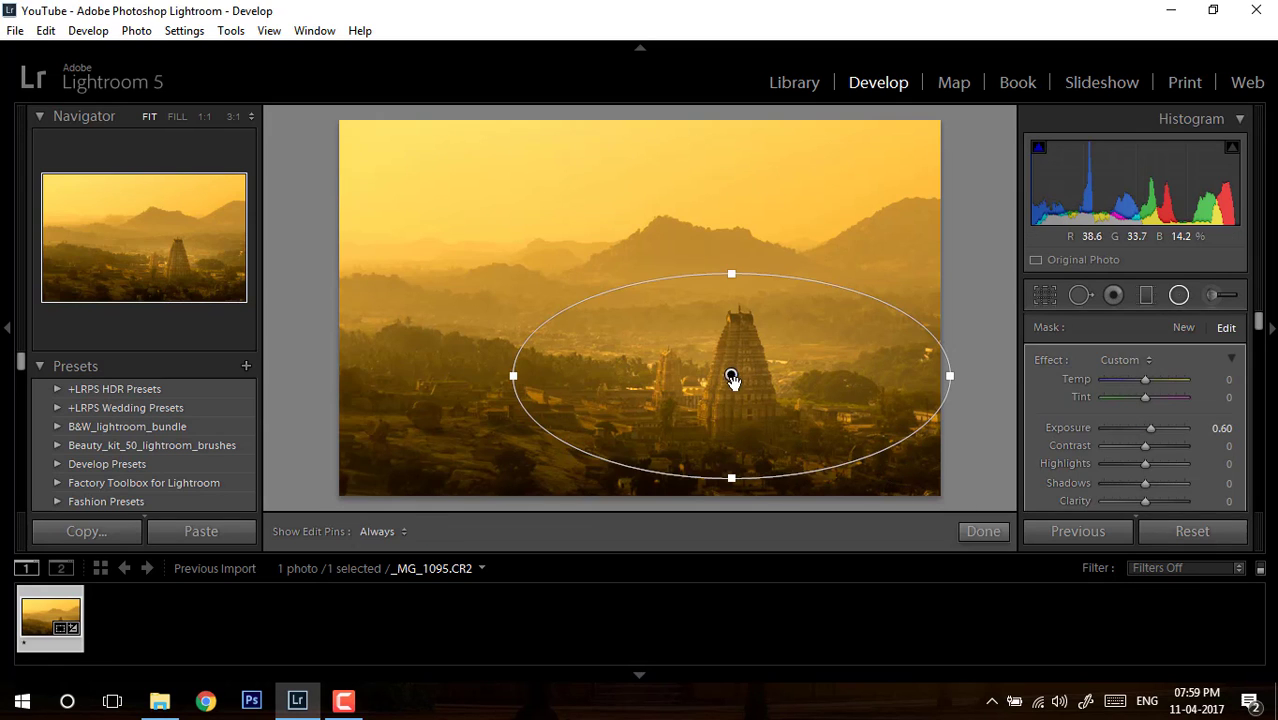
left_click_drag(733, 380, 736, 382)
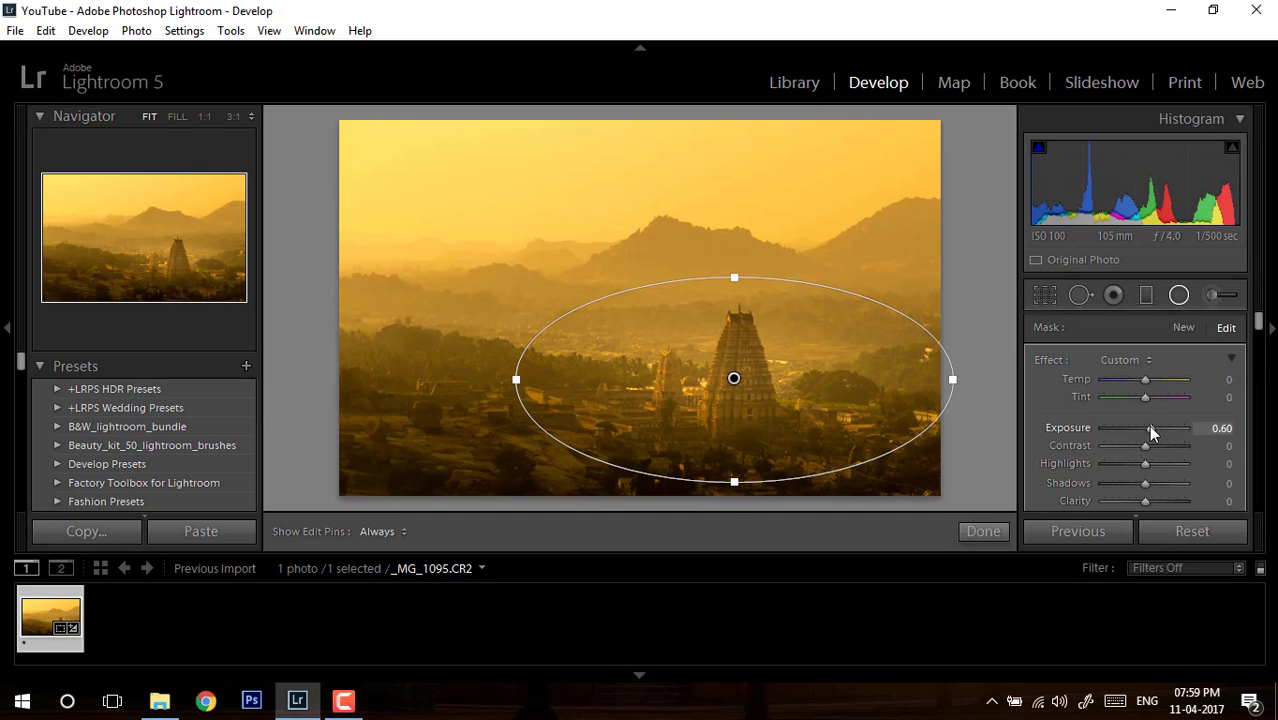
left_click_drag(1151, 425, 1152, 428)
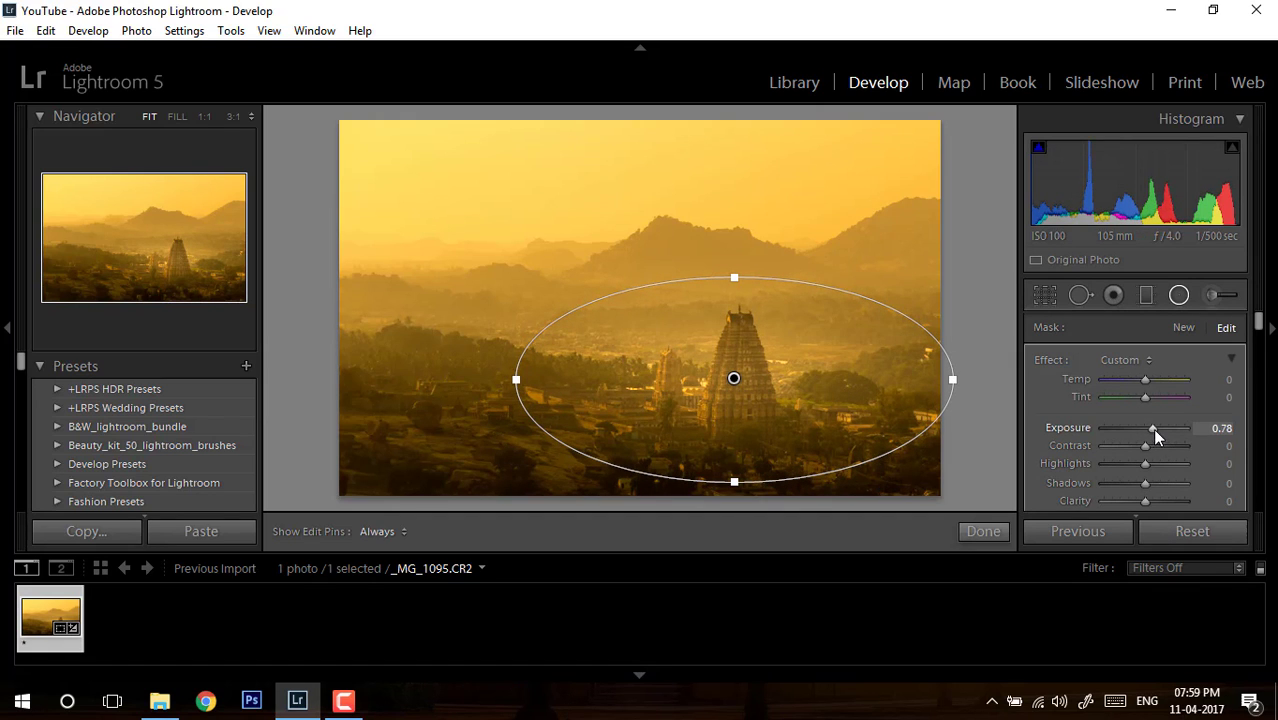
left_click_drag(1145, 443, 1156, 443)
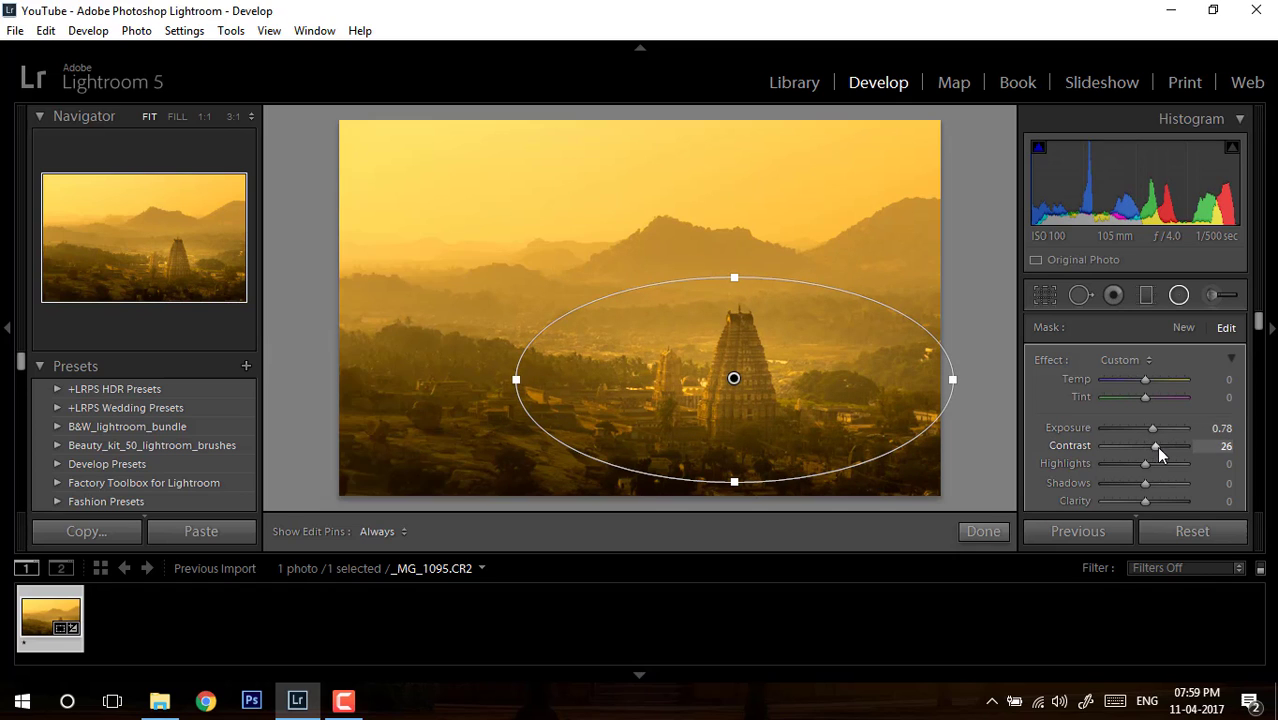
left_click_drag(1258, 325, 1258, 334)
left_click_drag(1146, 338, 1158, 338)
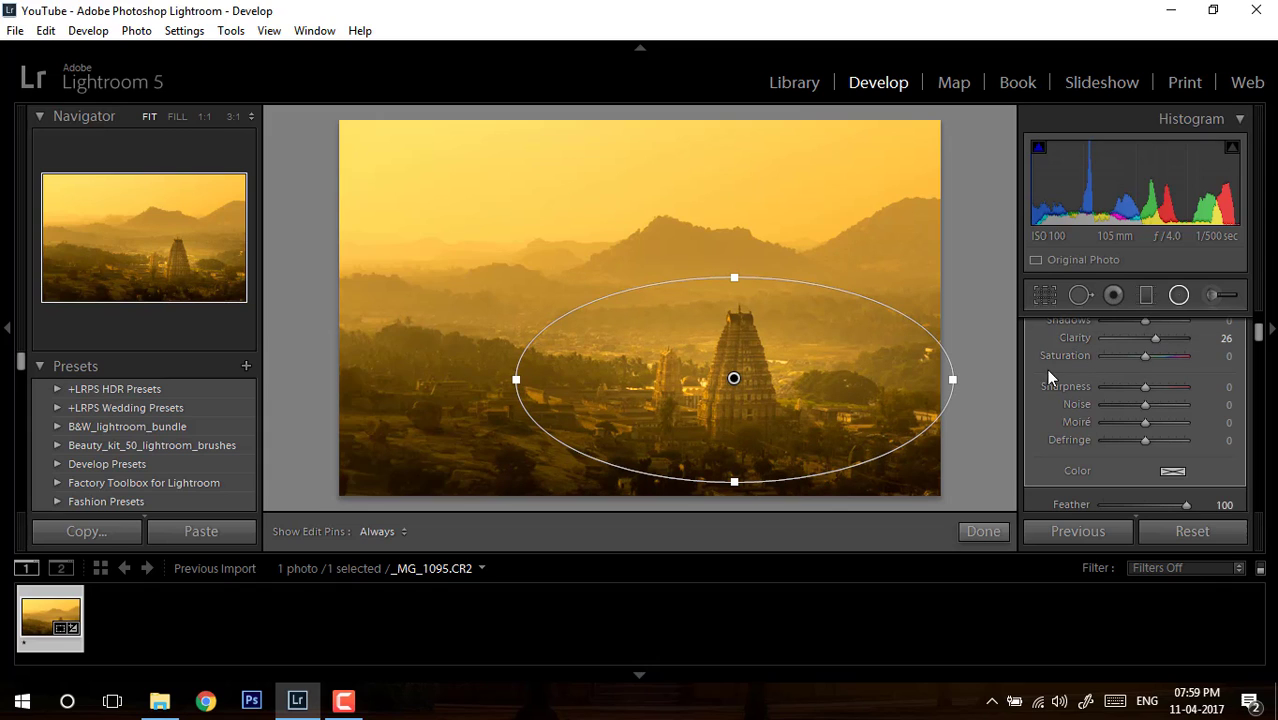
left_click_drag(1259, 338, 1259, 336)
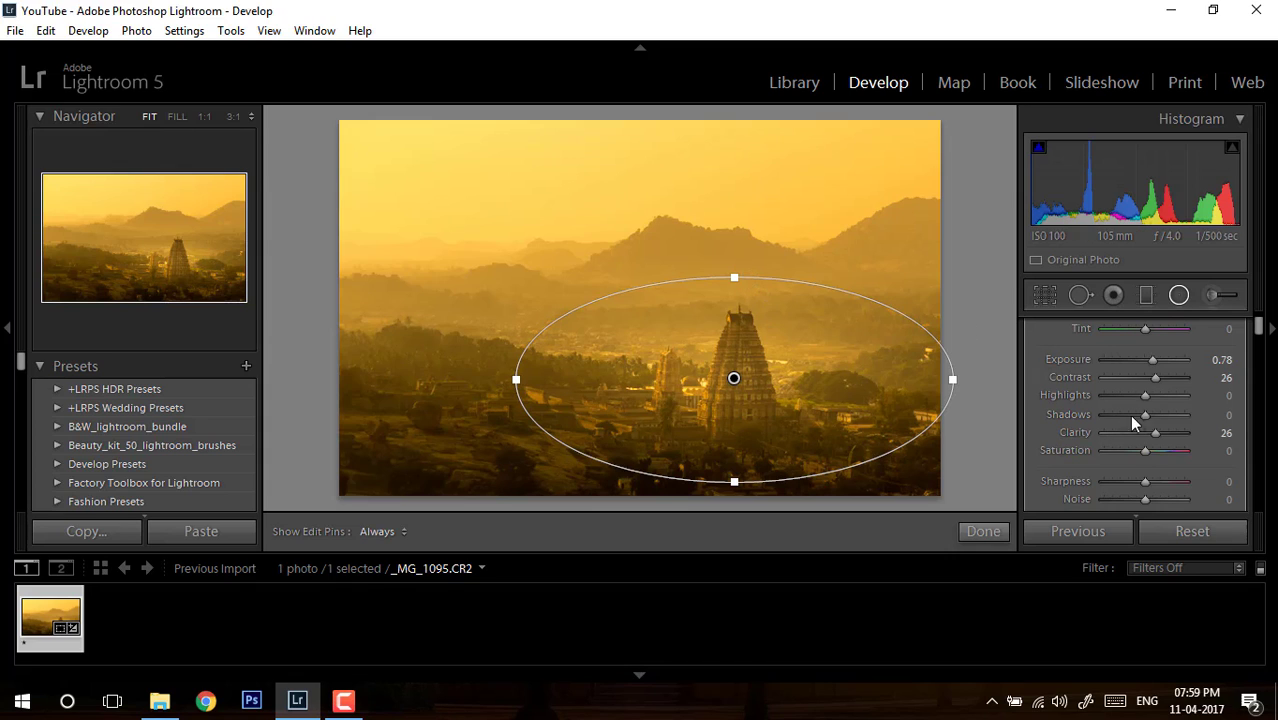
left_click_drag(1149, 432, 1146, 432)
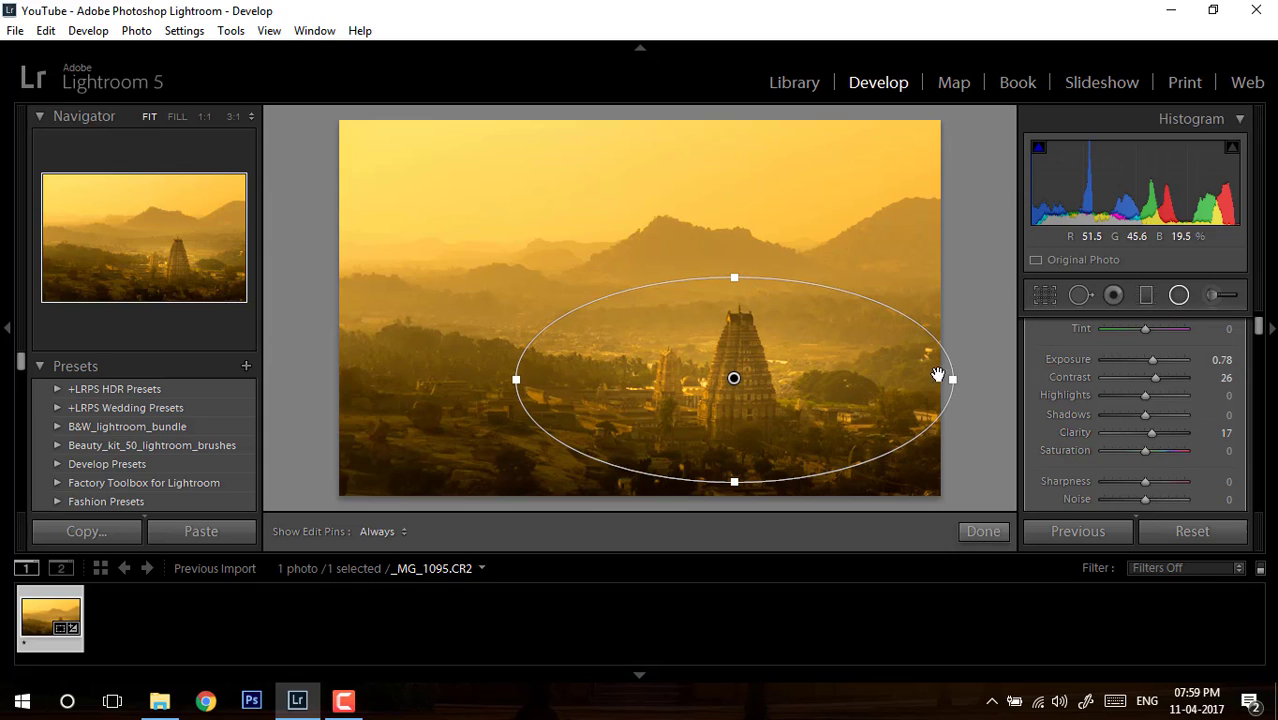
Tighten the temple oval: narrower on the right, shorter, and shifted slightly down-right
left_click_drag(952, 379, 945, 379)
left_click_drag(772, 353, 778, 361)
left_click_drag(746, 286, 745, 293)
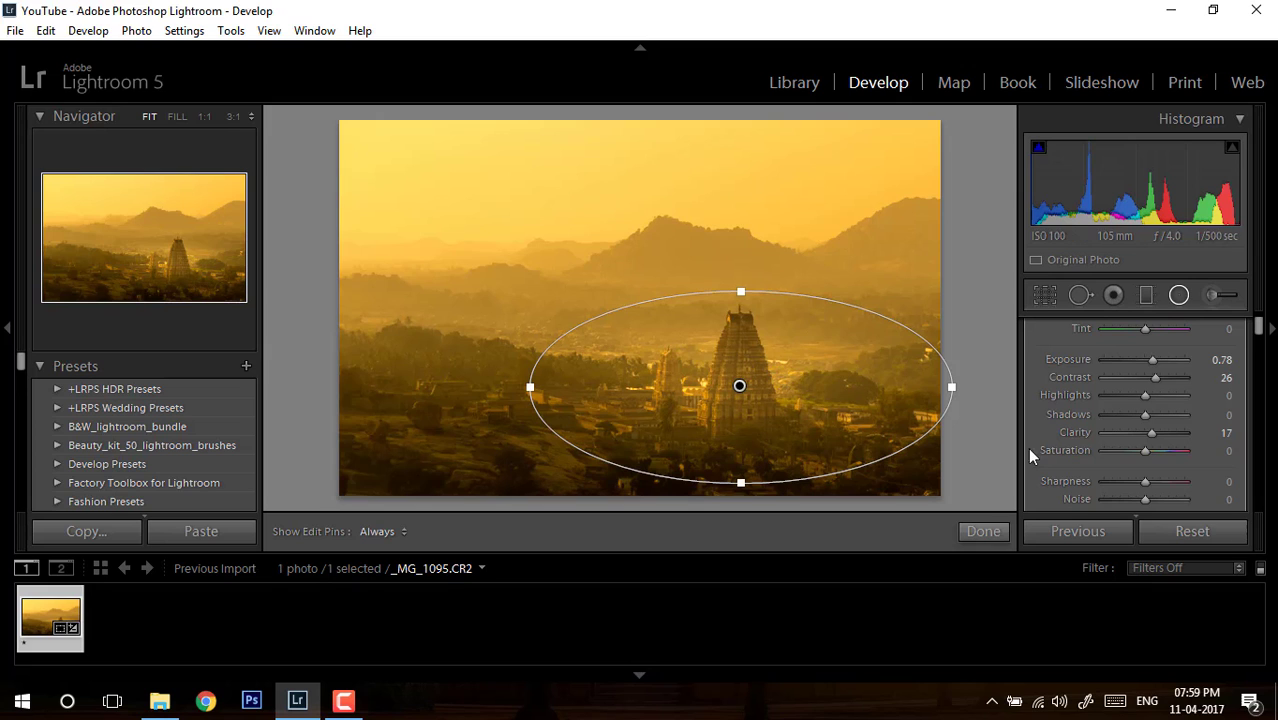
left_click(982, 531)
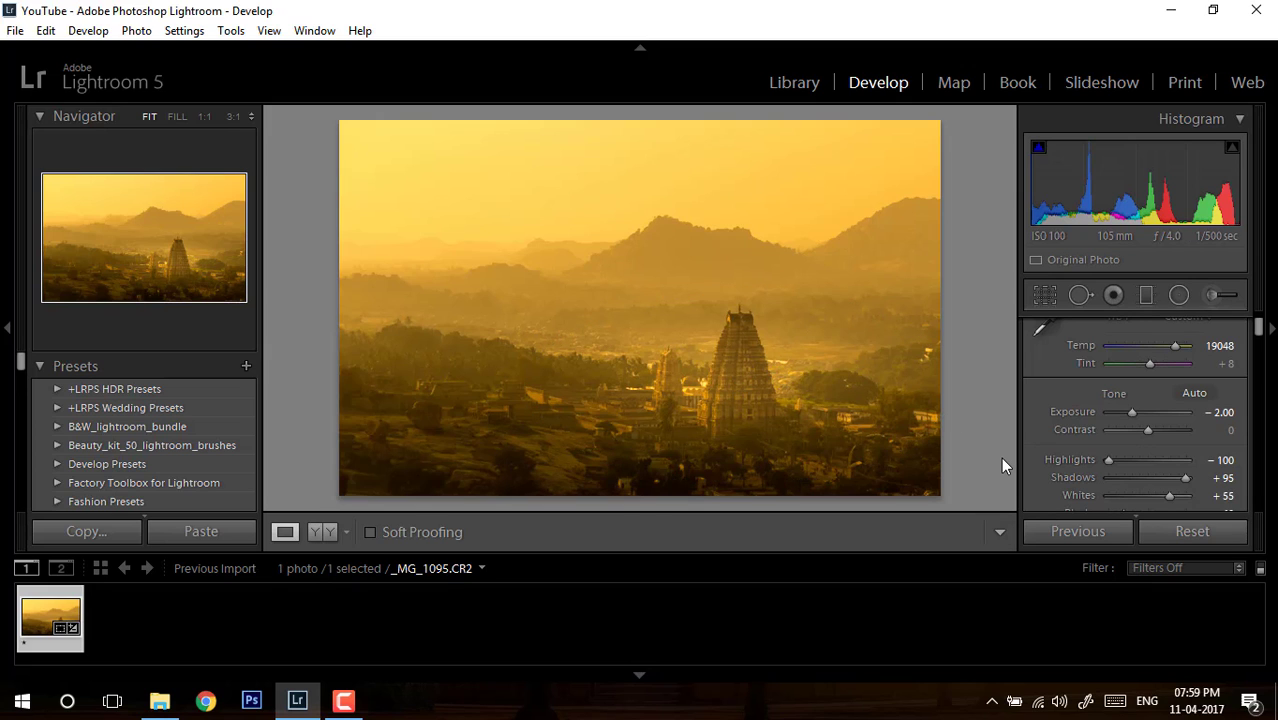
key("backslash")
key("backslash")
key("backslash")
key("backslash")
key("backslash")
key("backslash")
key("backslash")
key("backslash")
left_click(740, 400)
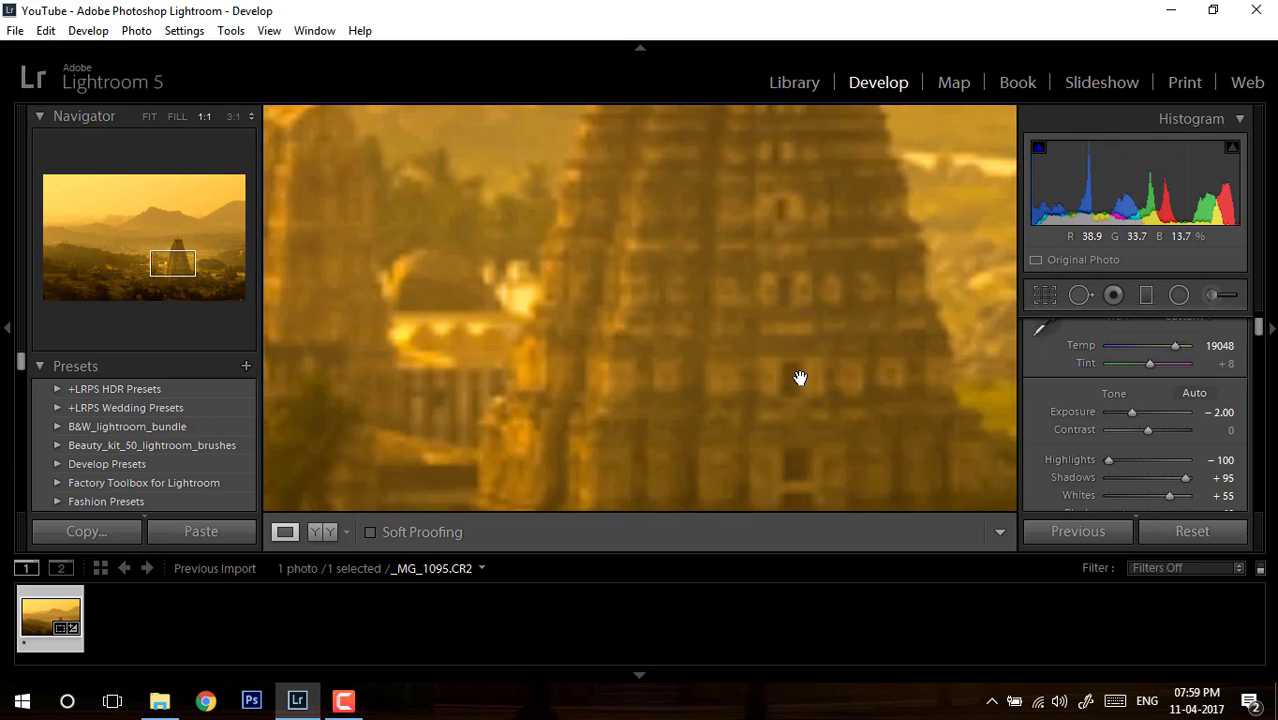
left_click_drag(799, 378, 739, 164)
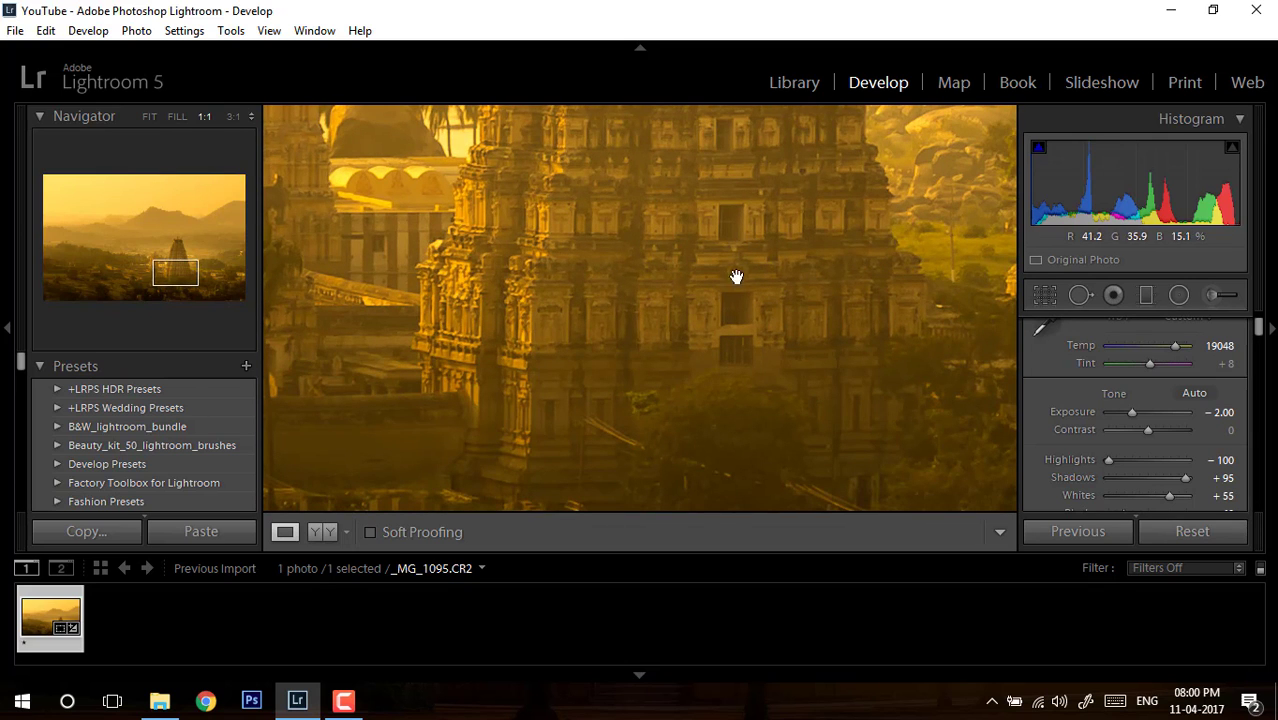
left_click_drag(788, 315, 732, 322)
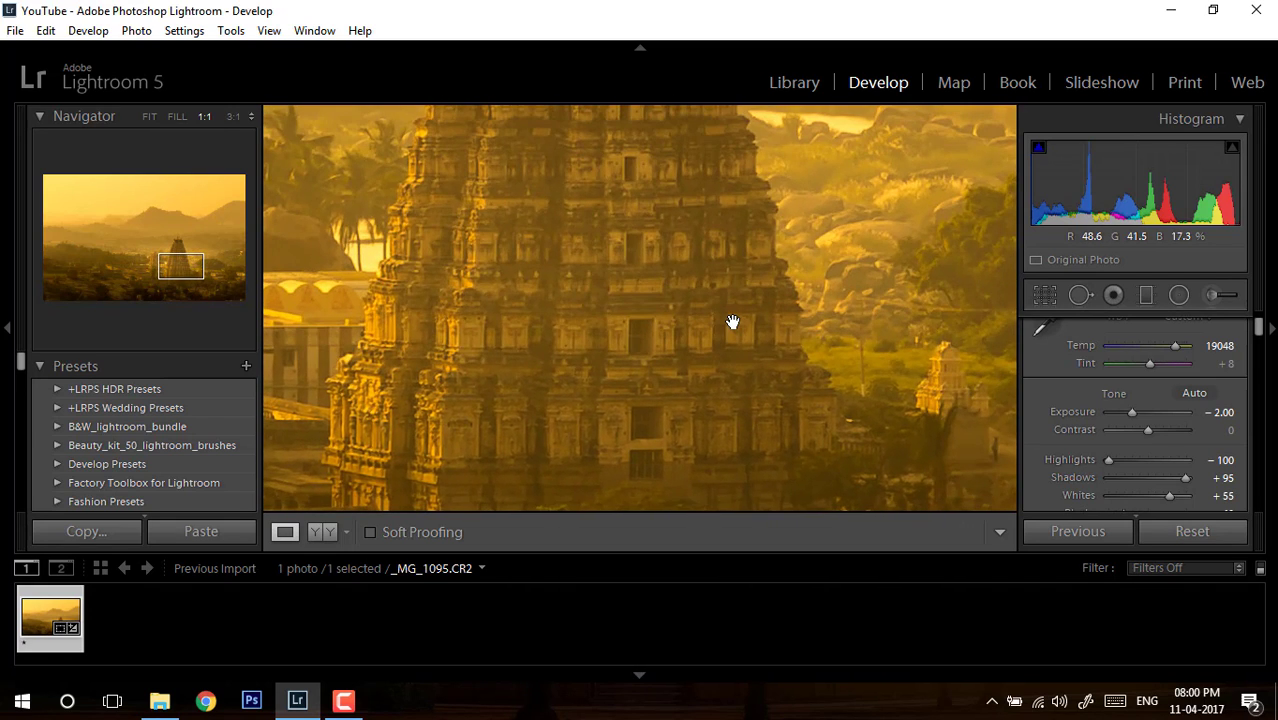
key("shift+minus")
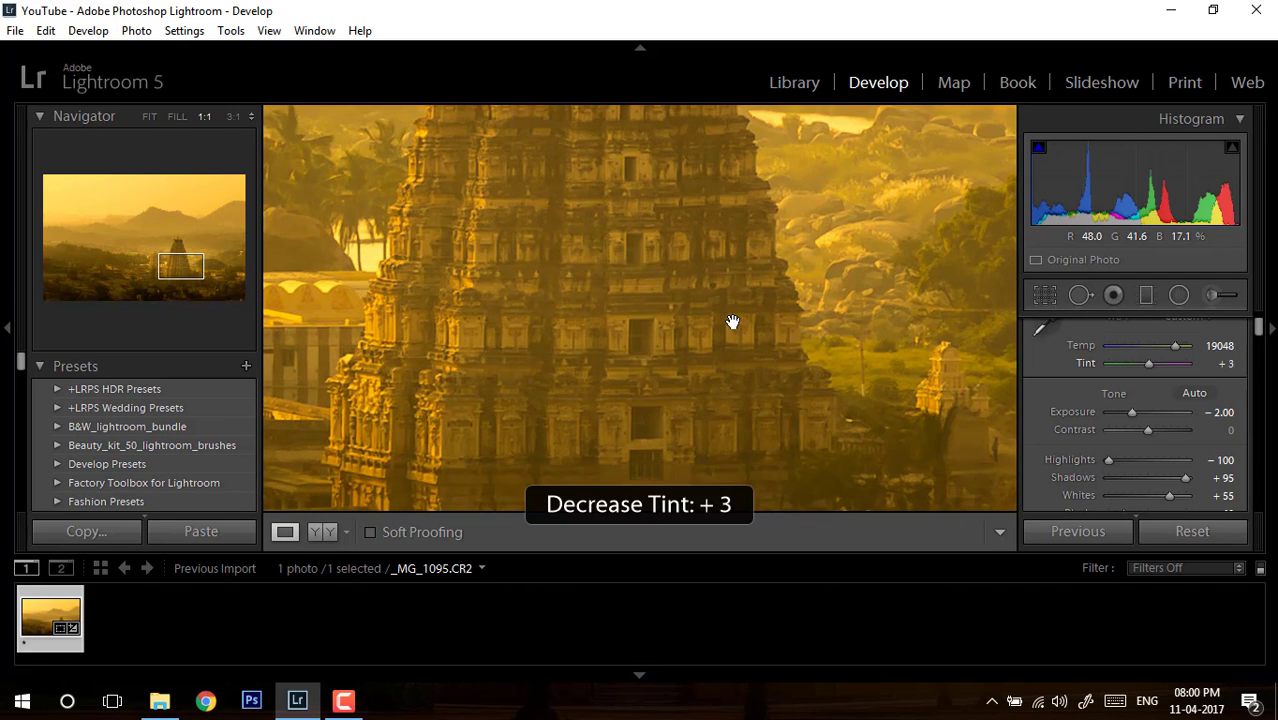
key("shift+equal")
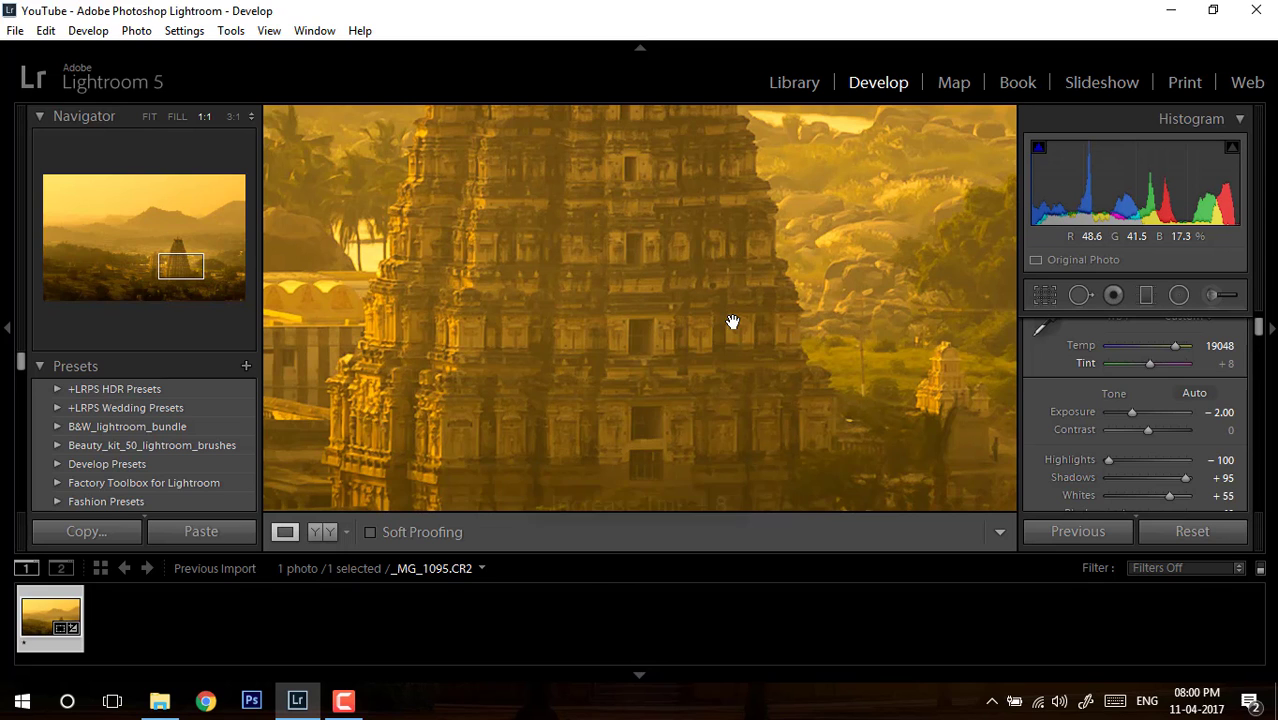
key("z")
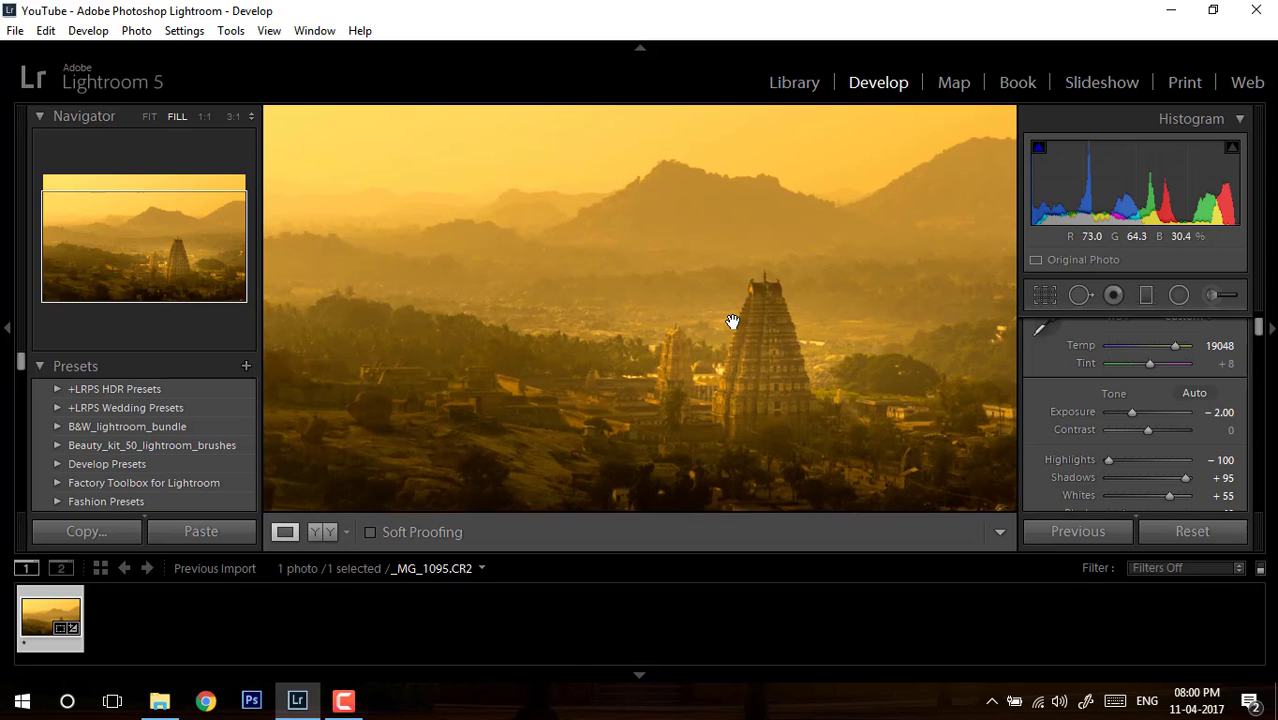
Draw a small radial filter around the temple tower and set its clarity to 61
left_click(1180, 296)
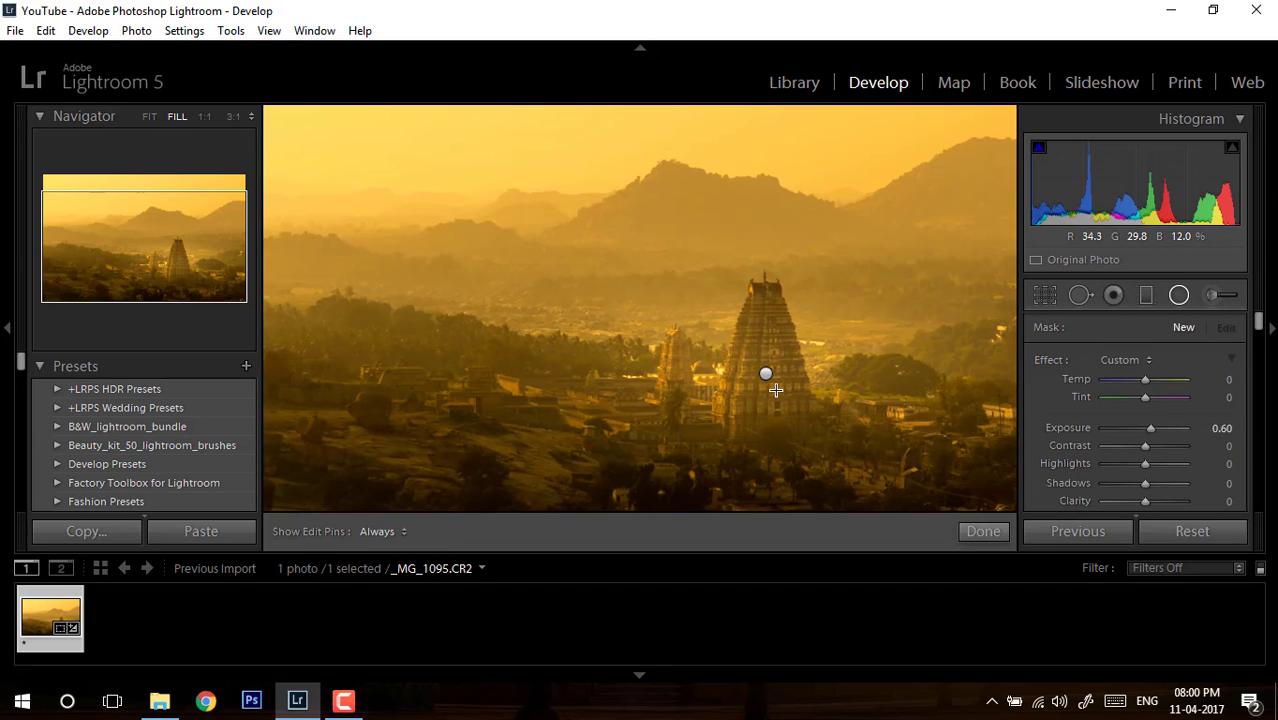
mouse_move(773, 391)
left_mouse_down()
mouse_move(813, 443)
mouse_move(789, 397)
left_mouse_up()
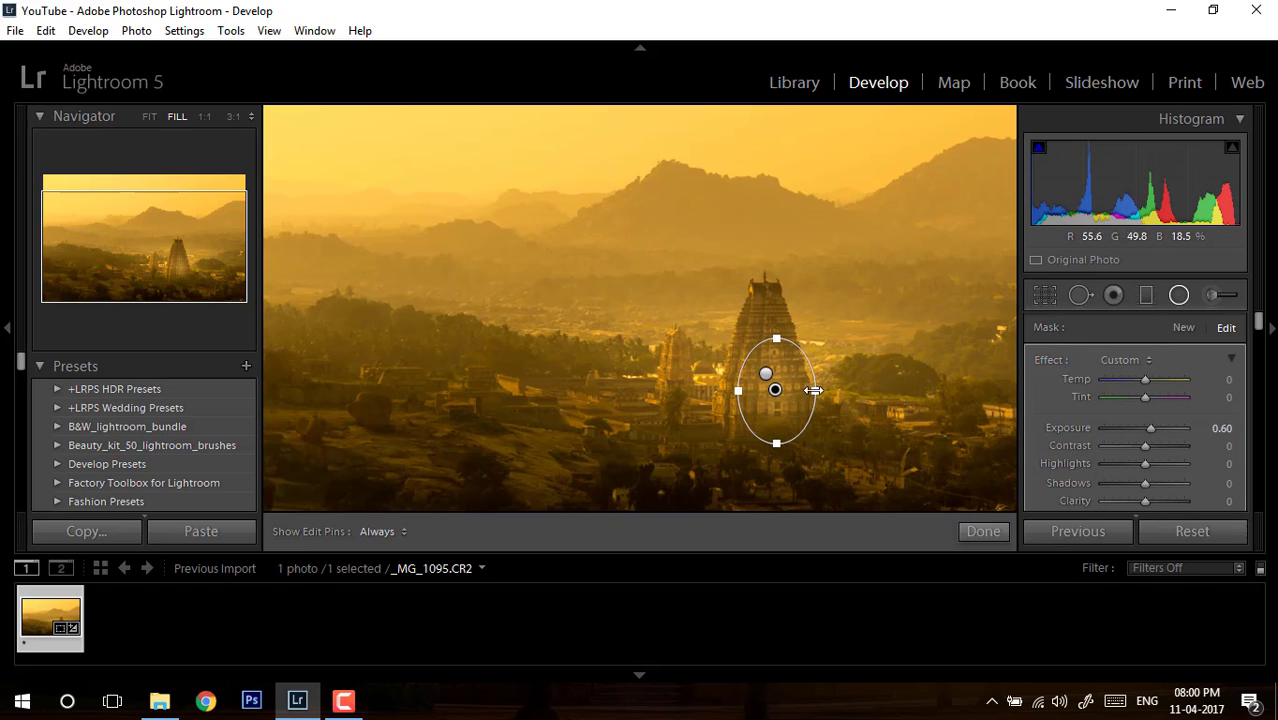
mouse_move(775, 389)
left_mouse_down()
mouse_move(793, 391)
mouse_move(790, 402)
mouse_move(795, 392)
left_mouse_up()
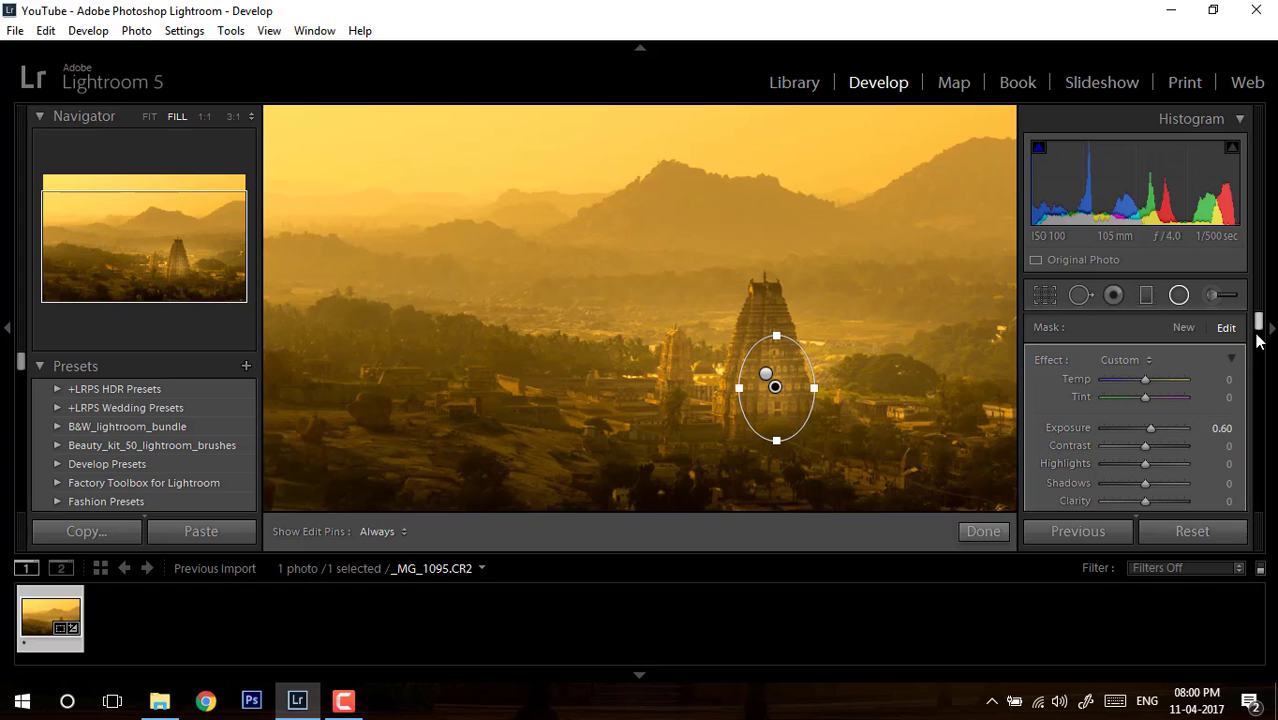
scroll(1257, 338, "down", 3)
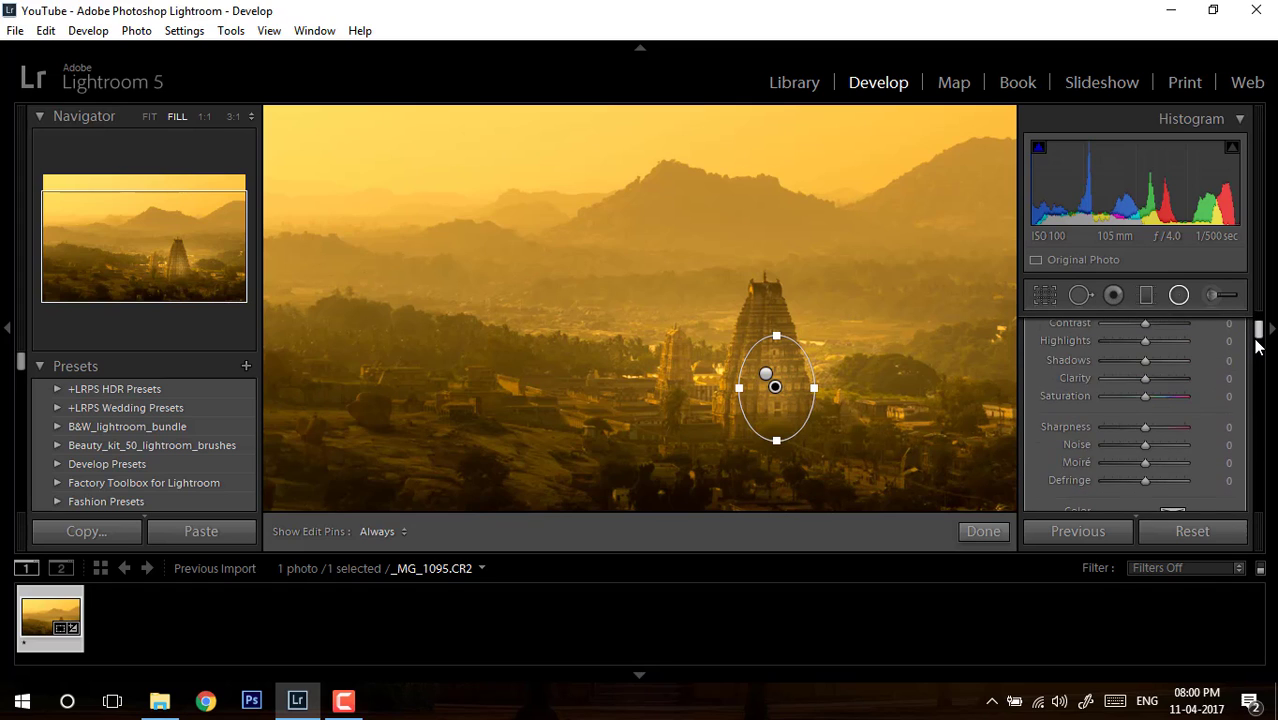
left_click_drag(1150, 397, 1176, 397)
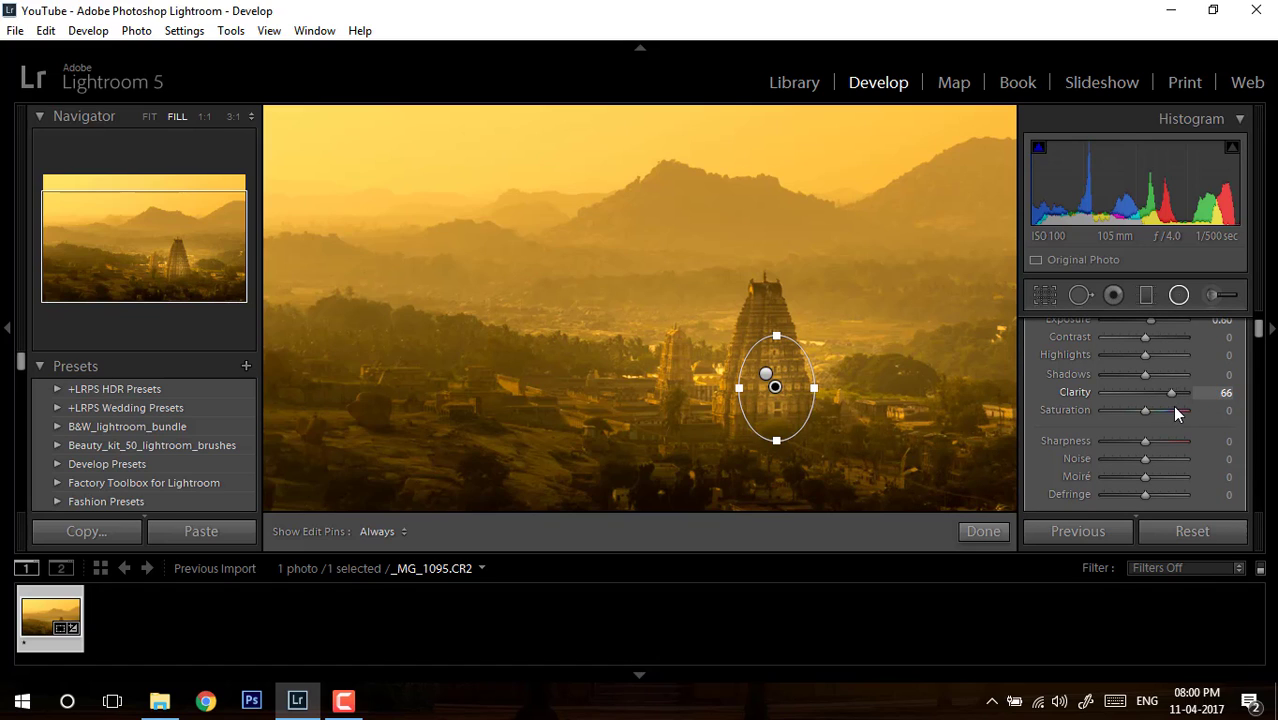
left_click_drag(1175, 407, 1160, 358)
scroll(1258, 340, "up", 1)
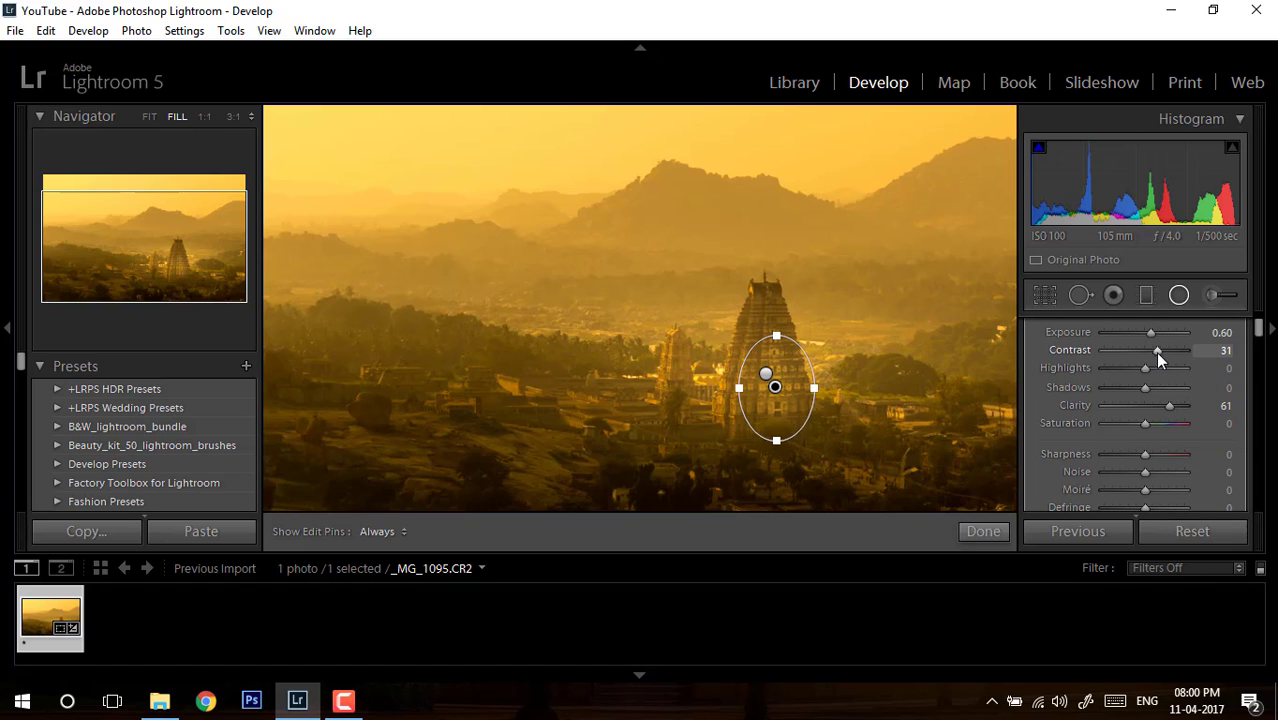
Duplicate the small temple filter, move it up and shorten it over the spire
right_click(781, 381)
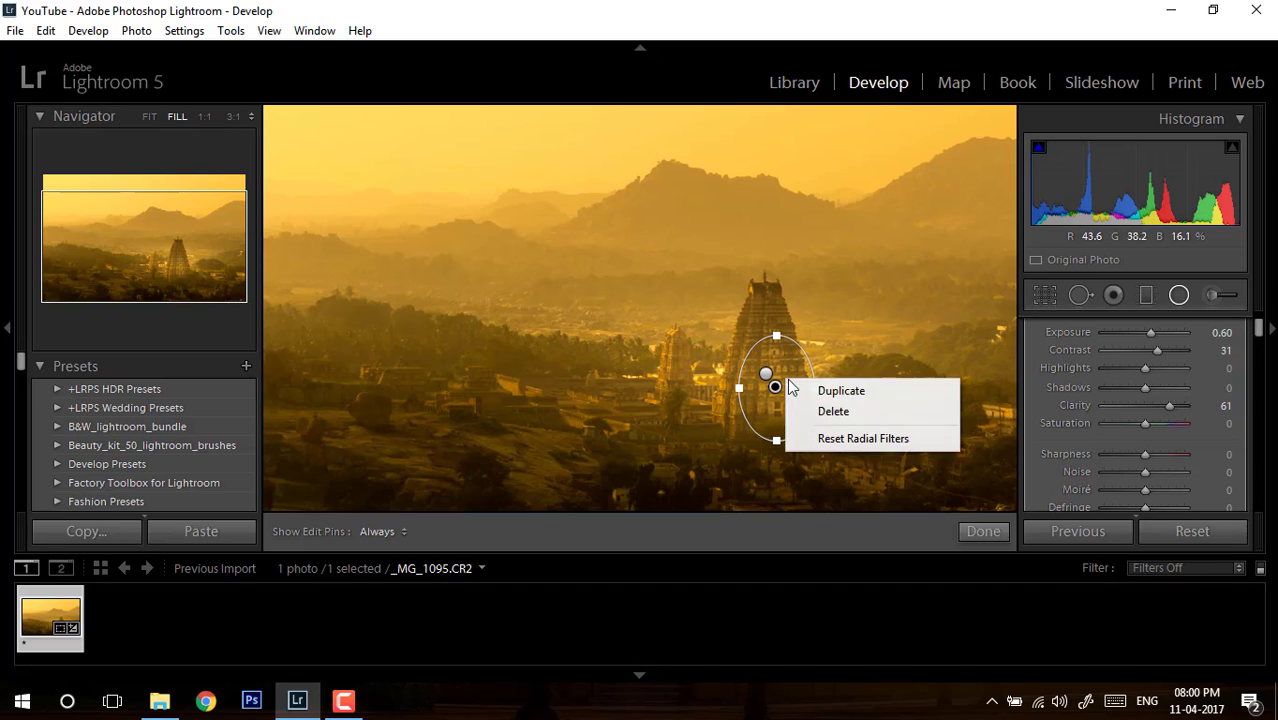
left_click(838, 393)
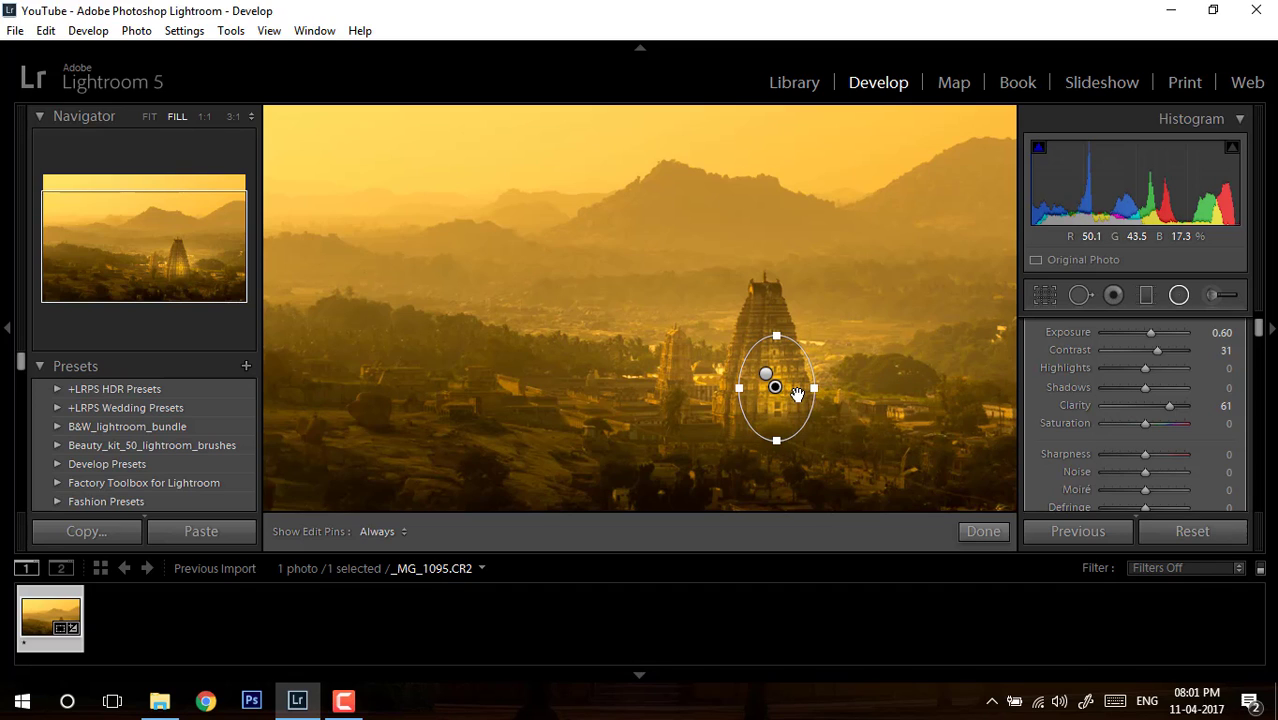
left_click_drag(792, 372, 795, 334)
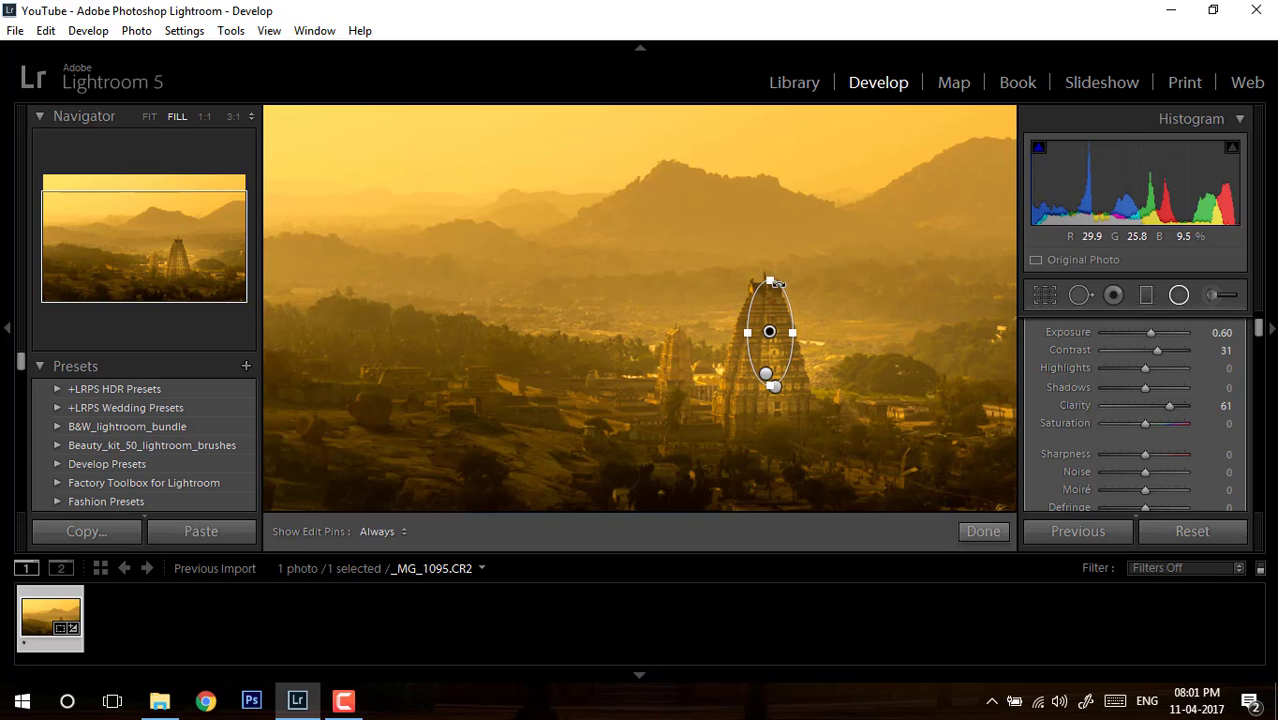
left_click_drag(772, 290, 807, 325)
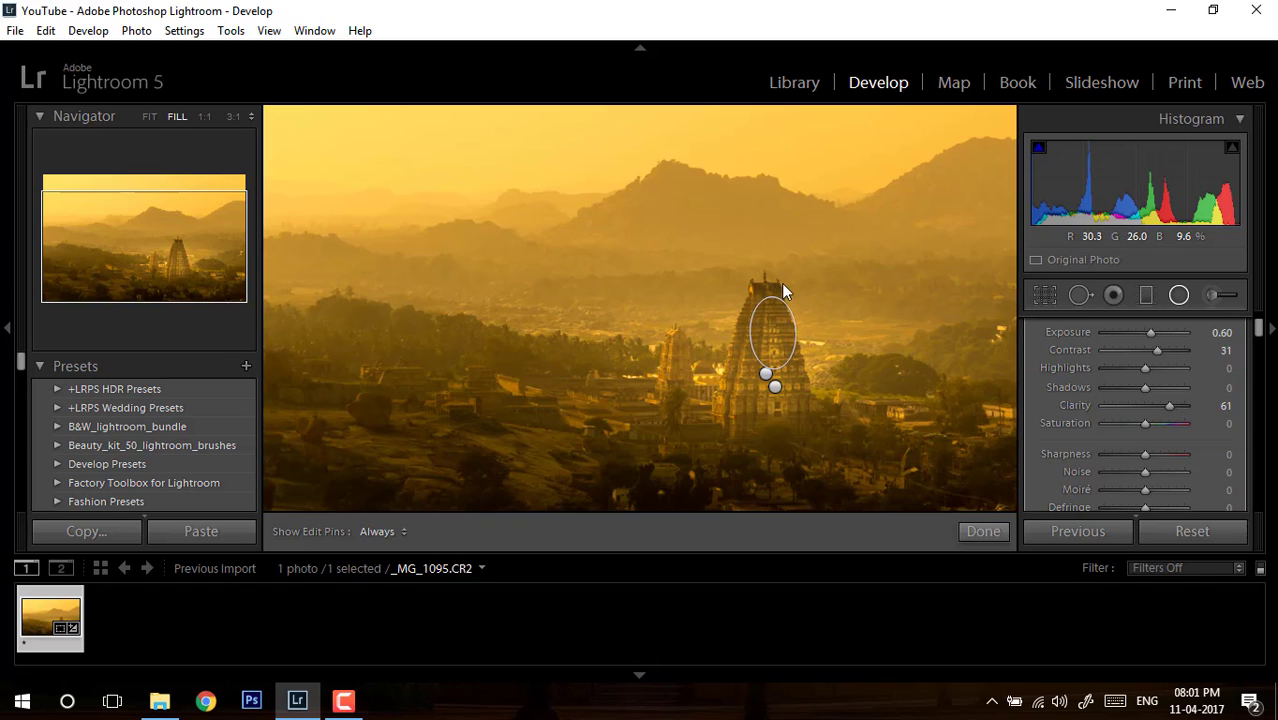
Close the spire filter, fit the whole photo in view and toggle Before/After
left_click(980, 531)
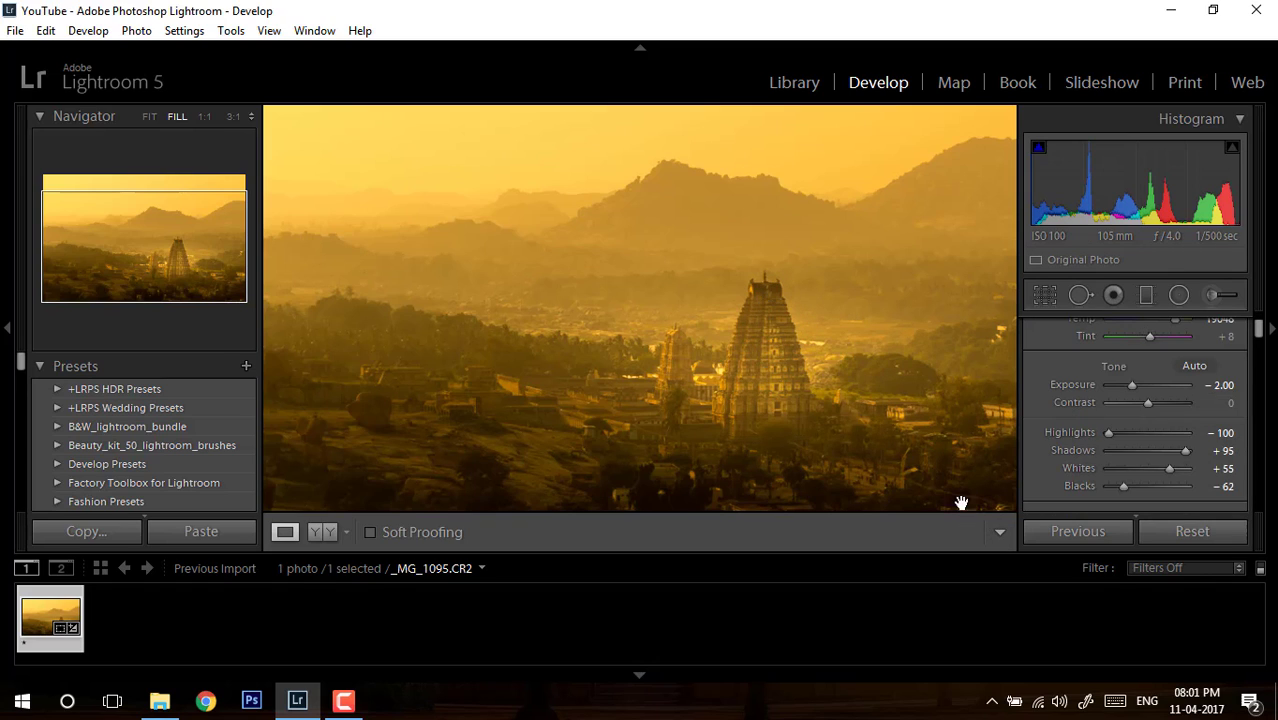
left_click(798, 341)
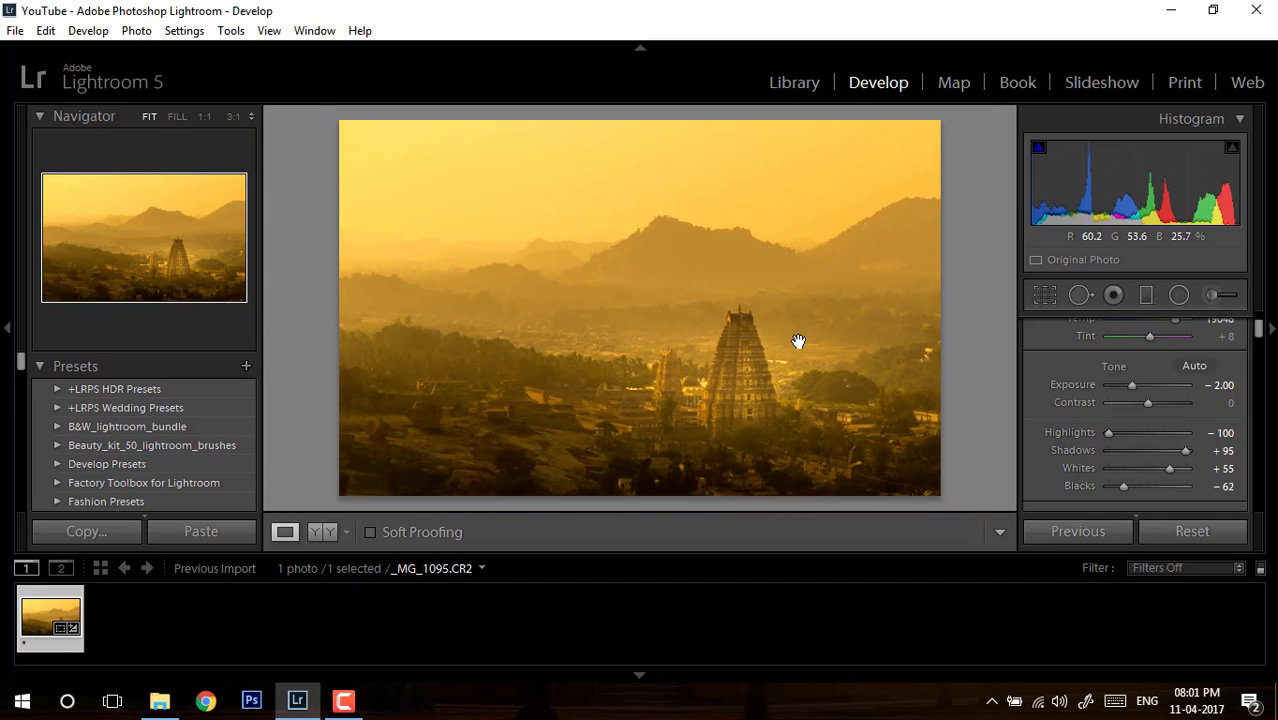
key("backslash")
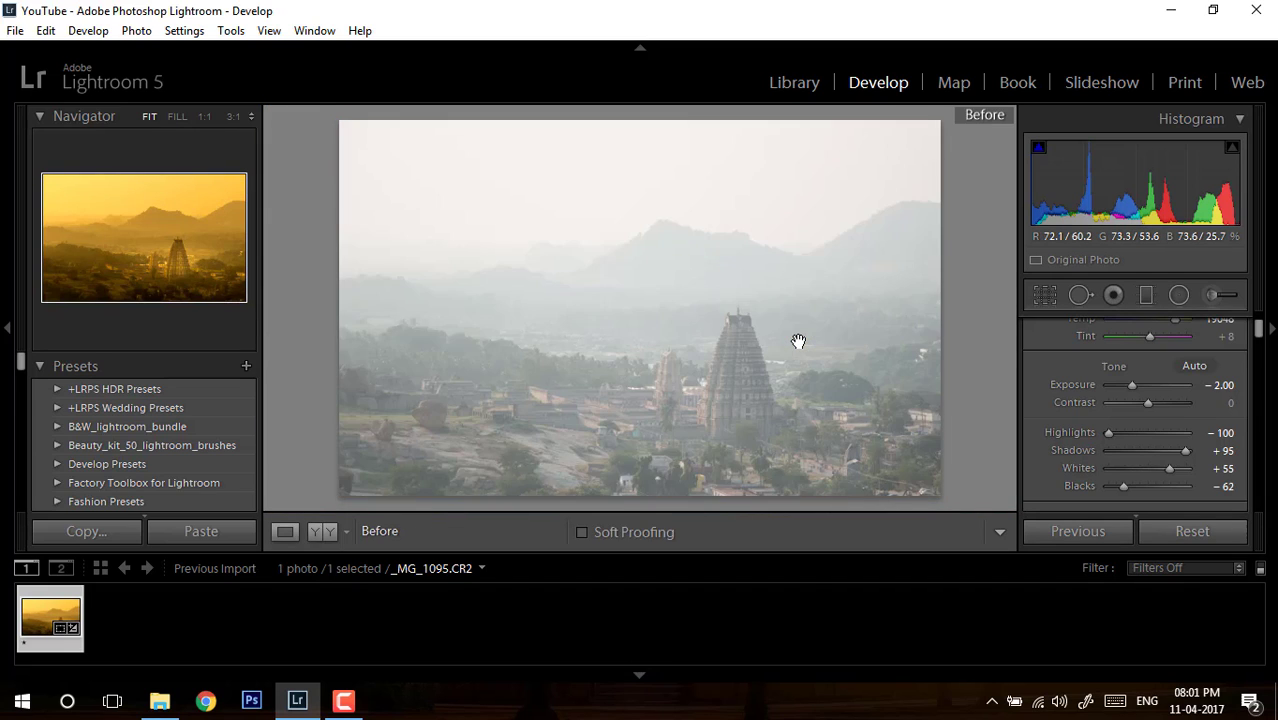
key("backslash")
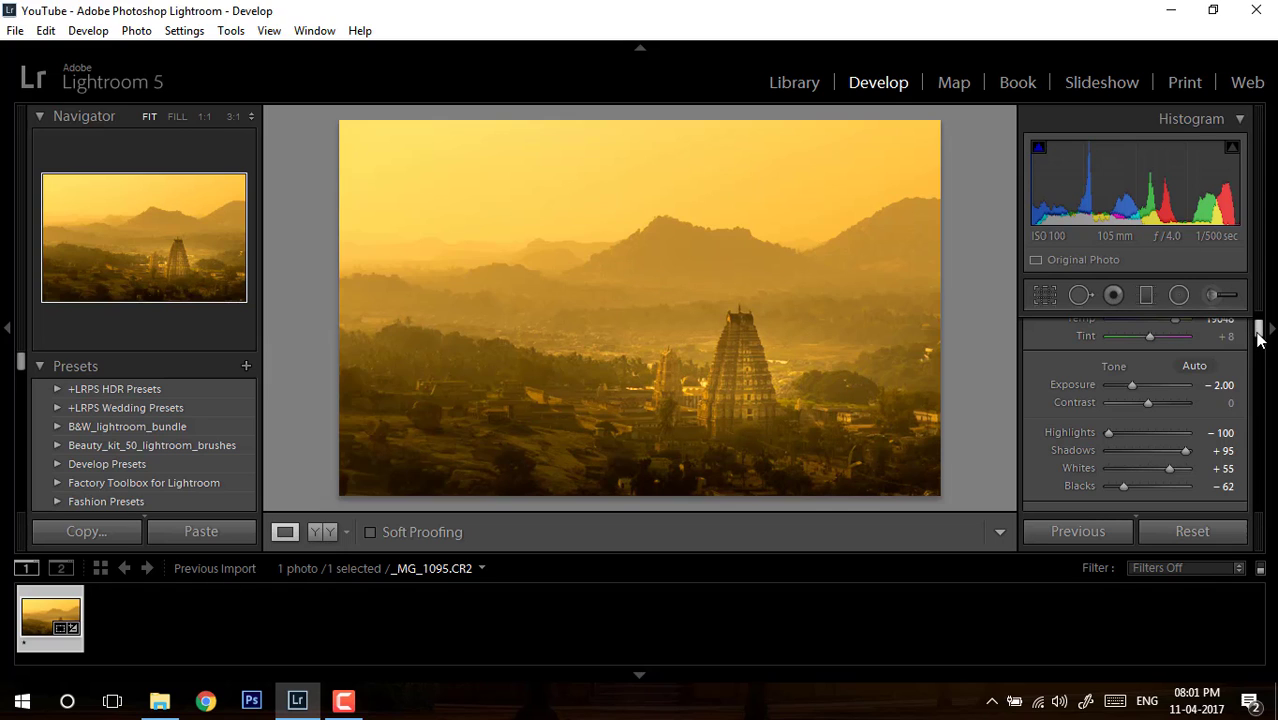
Scroll the right-hand adjustment panel down to the HSL section
left_click_drag(1260, 338, 1263, 327)
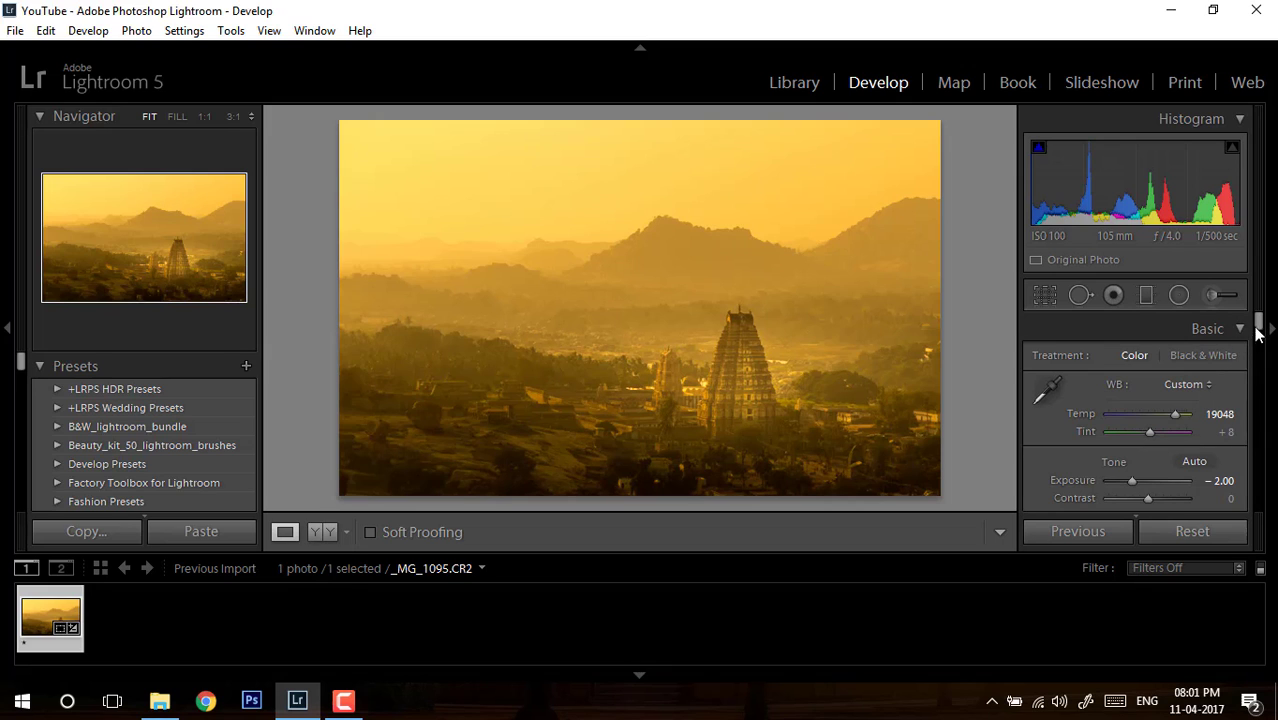
left_click_drag(1260, 332, 1253, 372)
scroll(1213, 337, "down", 1)
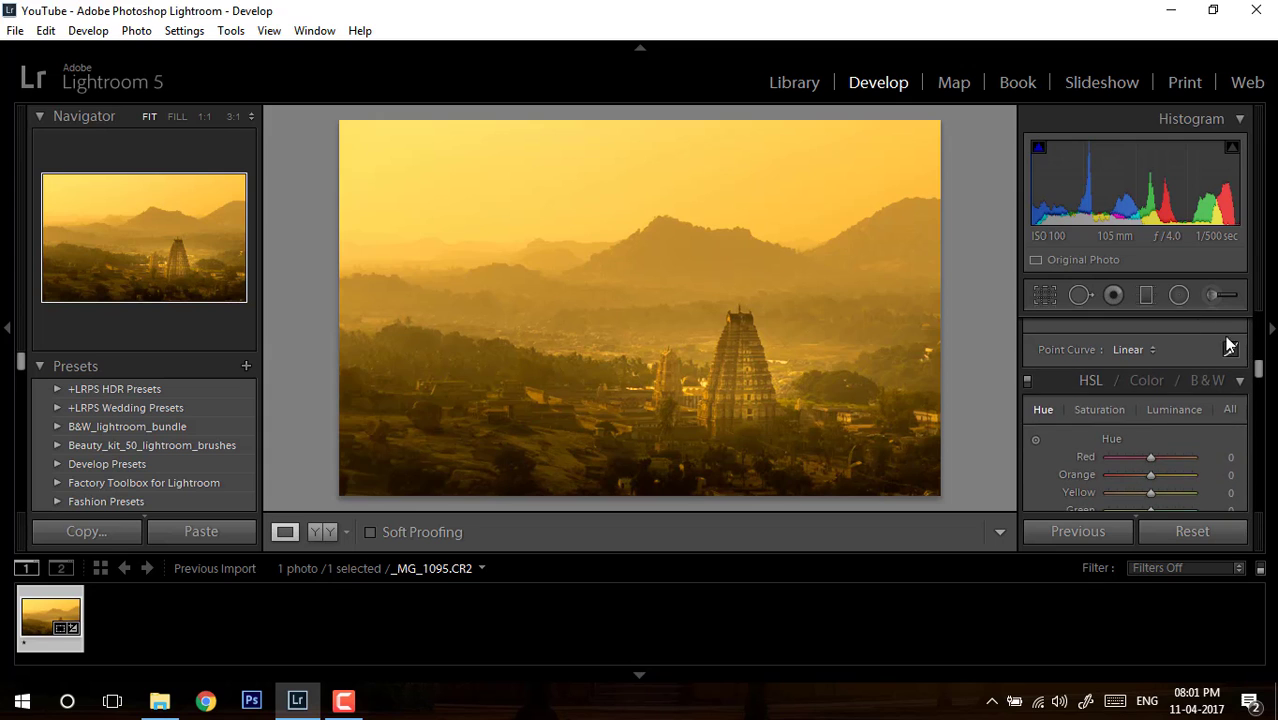
Draw a broad Exposure 0.60 radial filter over the hills and sky, sized and positioned
left_click(1179, 295)
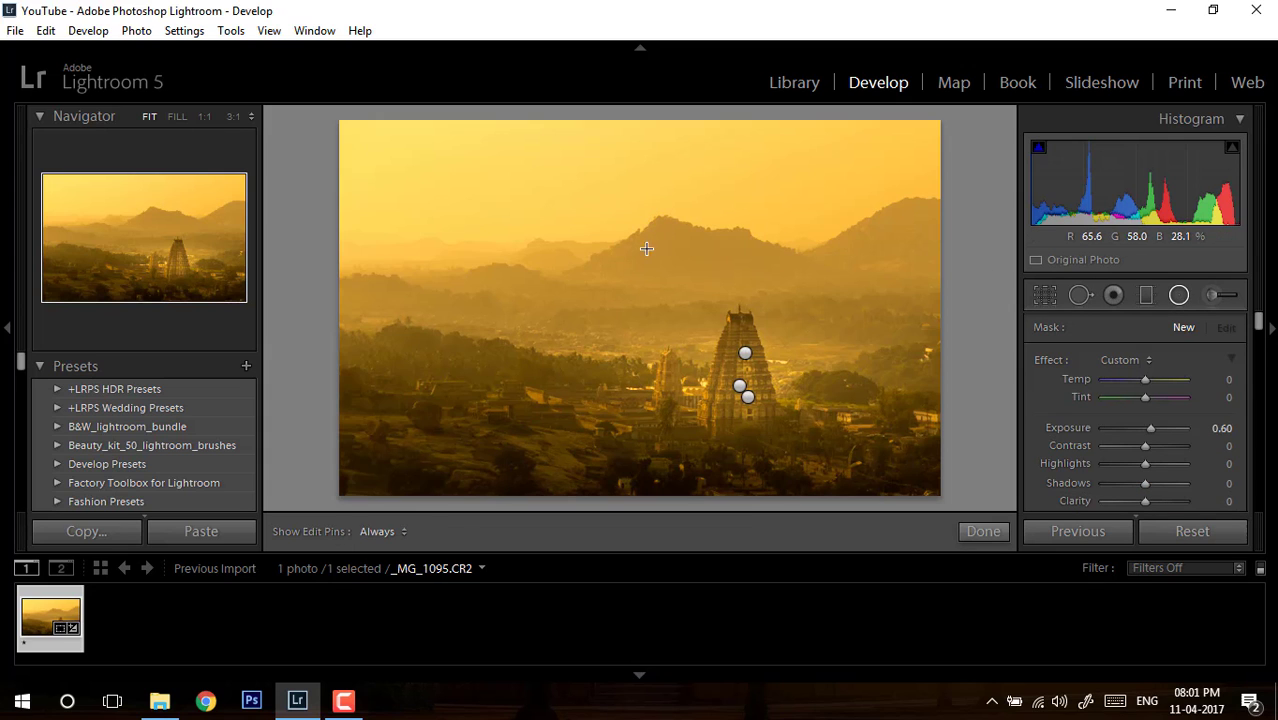
left_click_drag(667, 259, 693, 262)
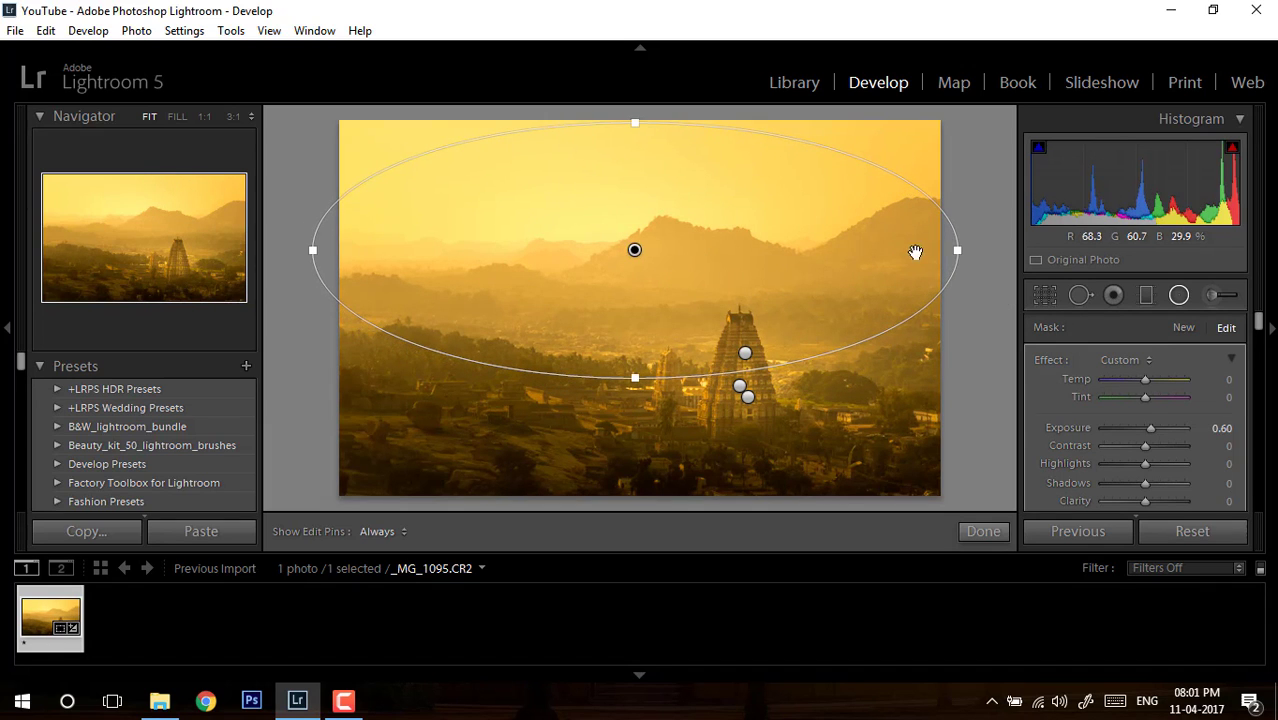
left_click_drag(961, 250, 927, 251)
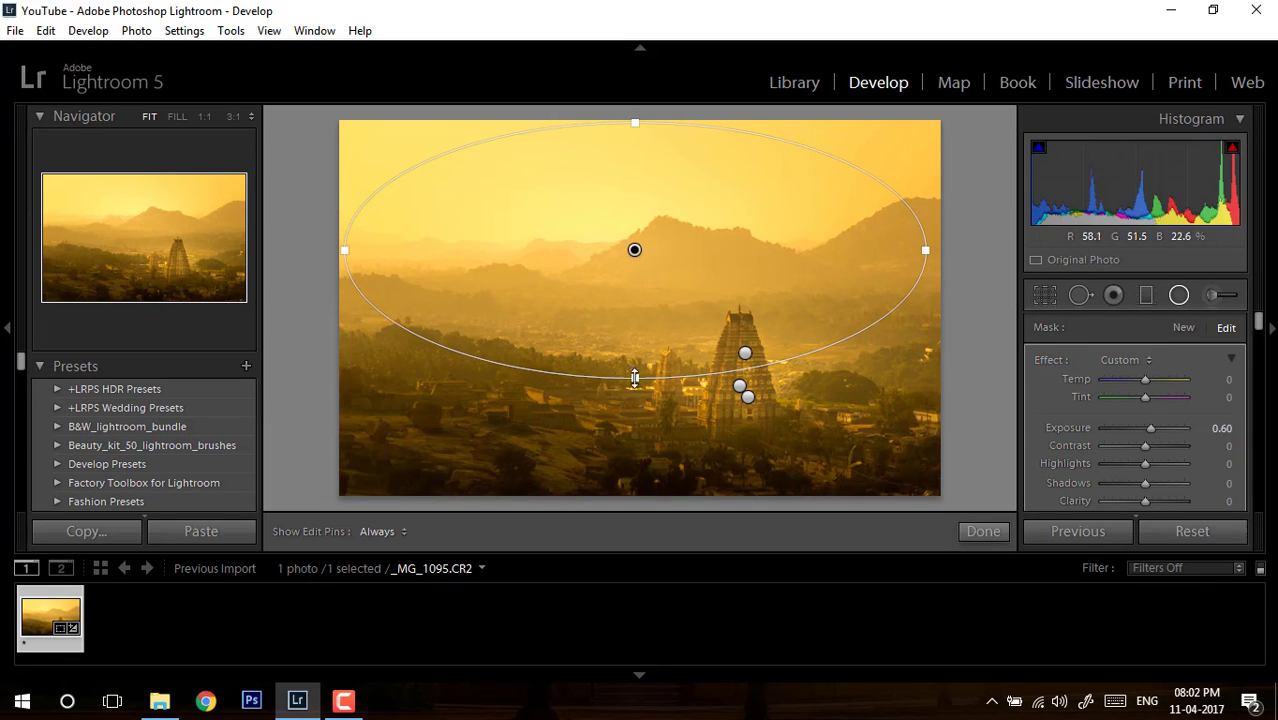
left_click_drag(635, 377, 632, 366)
left_click_drag(690, 294, 733, 303)
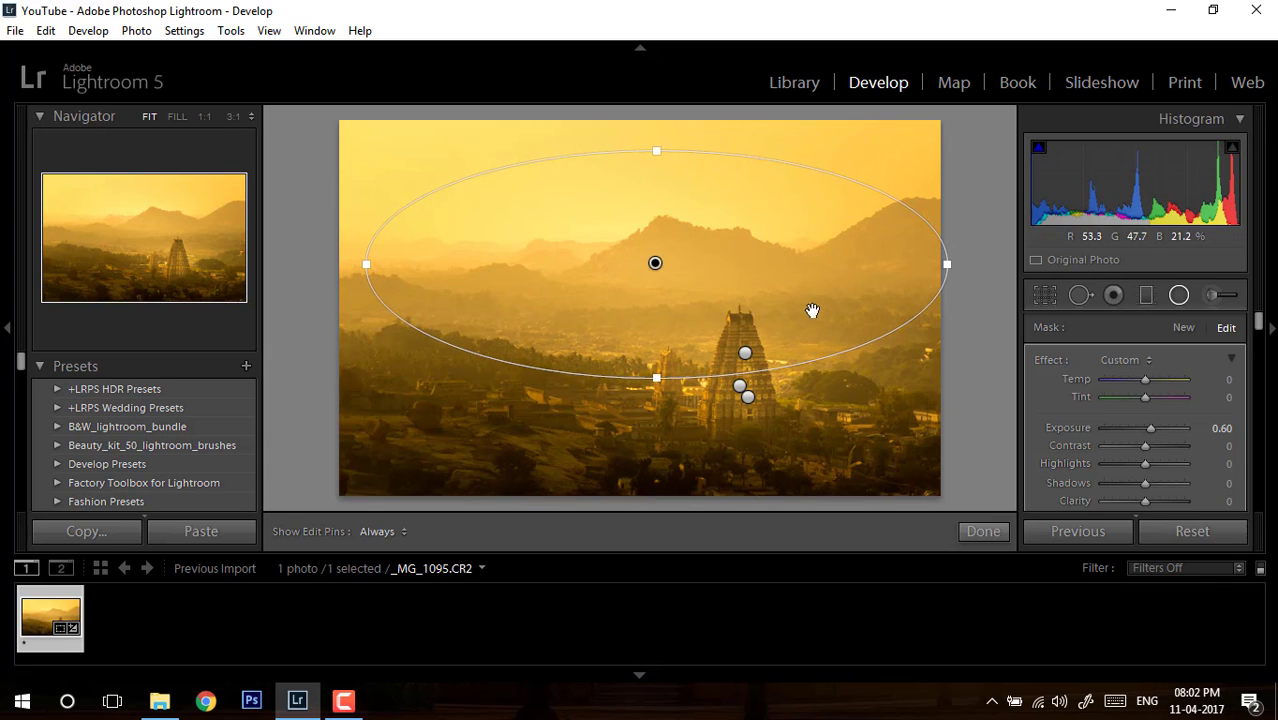
left_click_drag(810, 302, 803, 307)
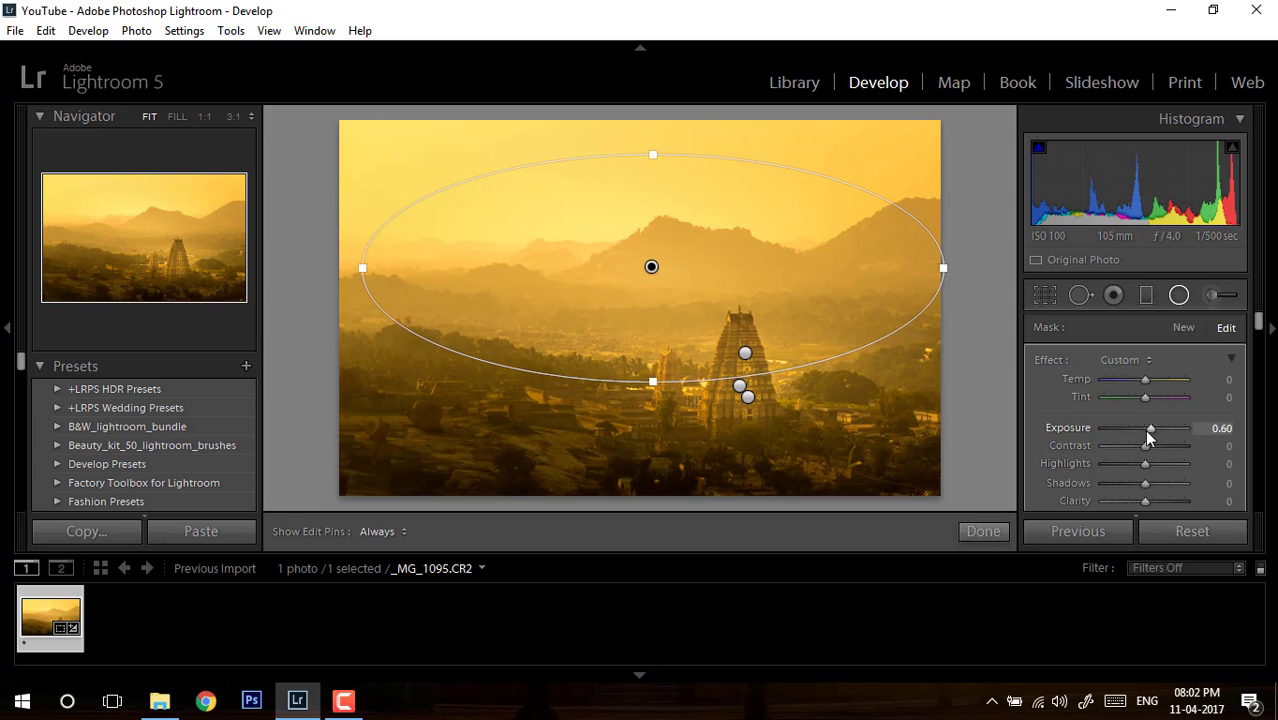
left_click(983, 531)
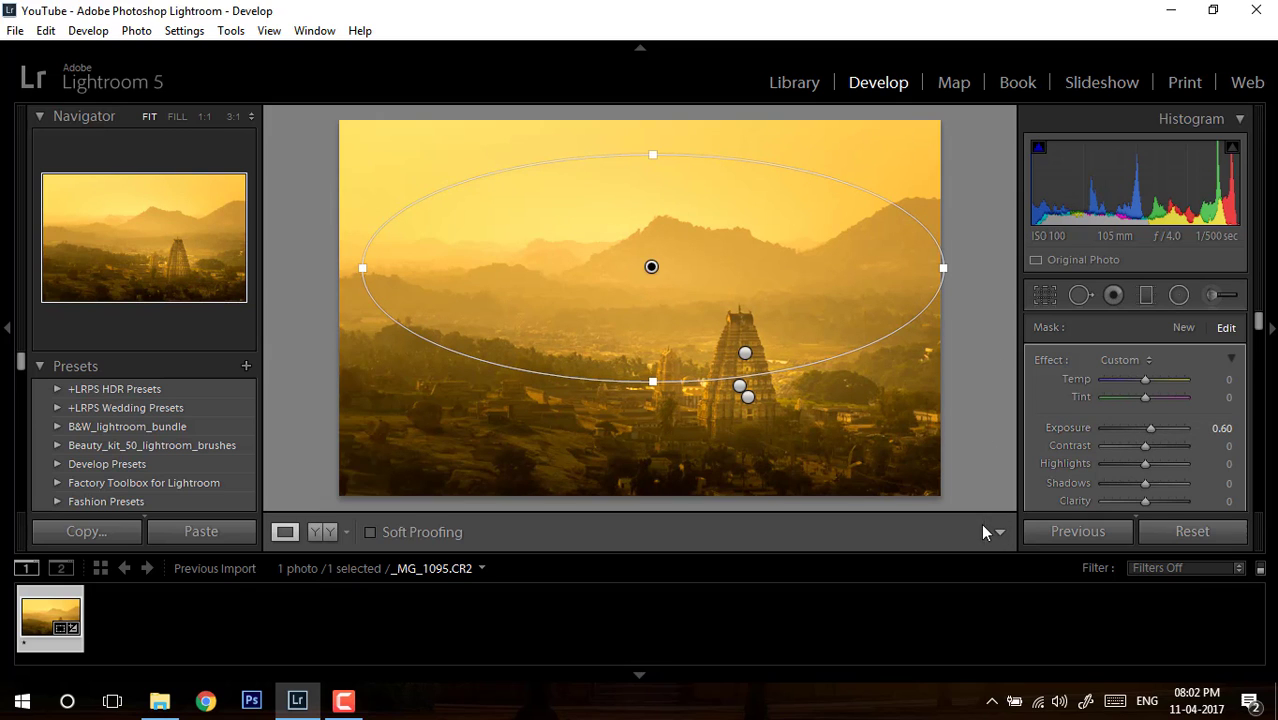
Draw a wide radial filter around the temple valley with Contrast 26 and Saturation −15
left_click(1179, 294)
left_click_drag(698, 376, 948, 490)
left_click_drag(856, 401, 853, 385)
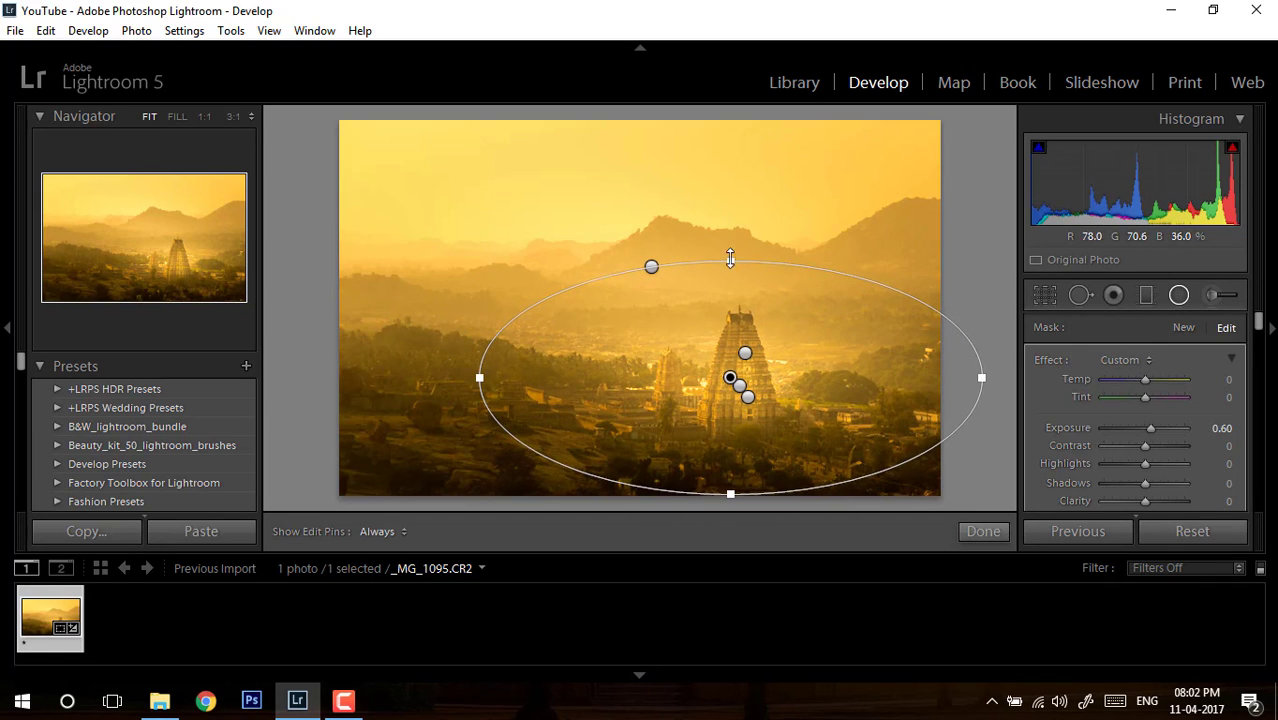
left_click_drag(729, 262, 730, 289)
left_click_drag(815, 336, 819, 331)
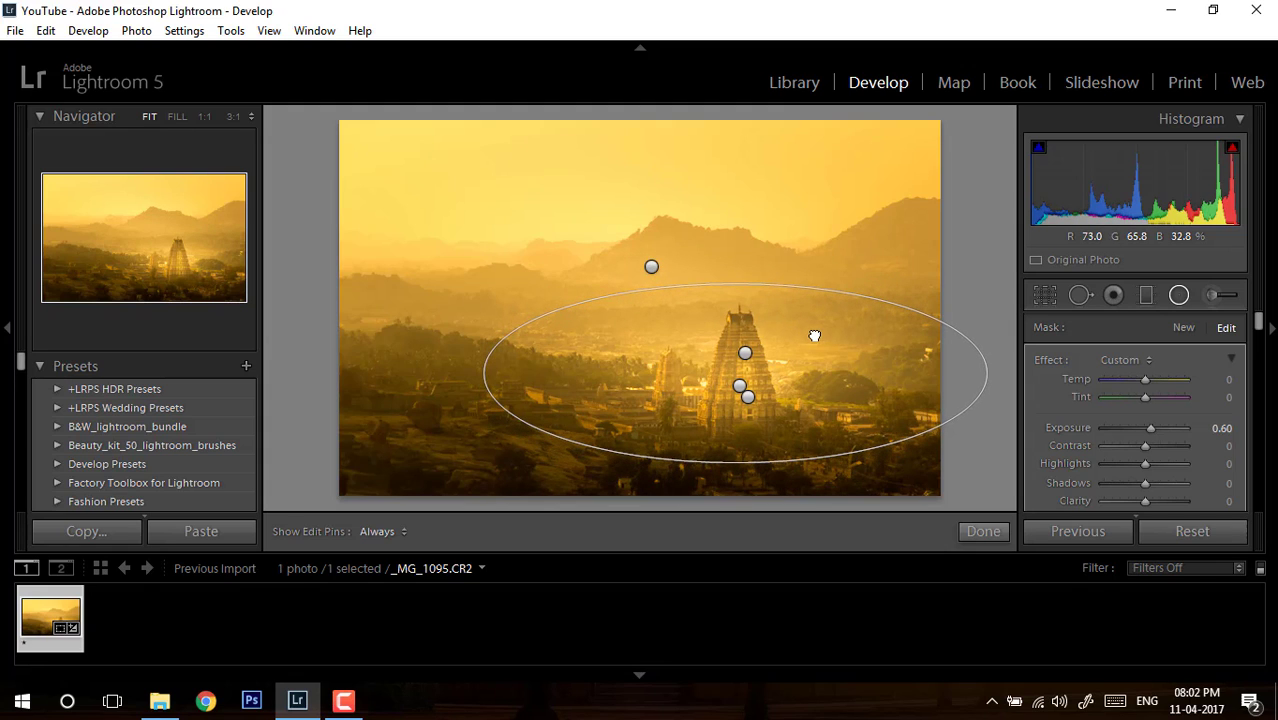
left_click_drag(1145, 445, 1154, 447)
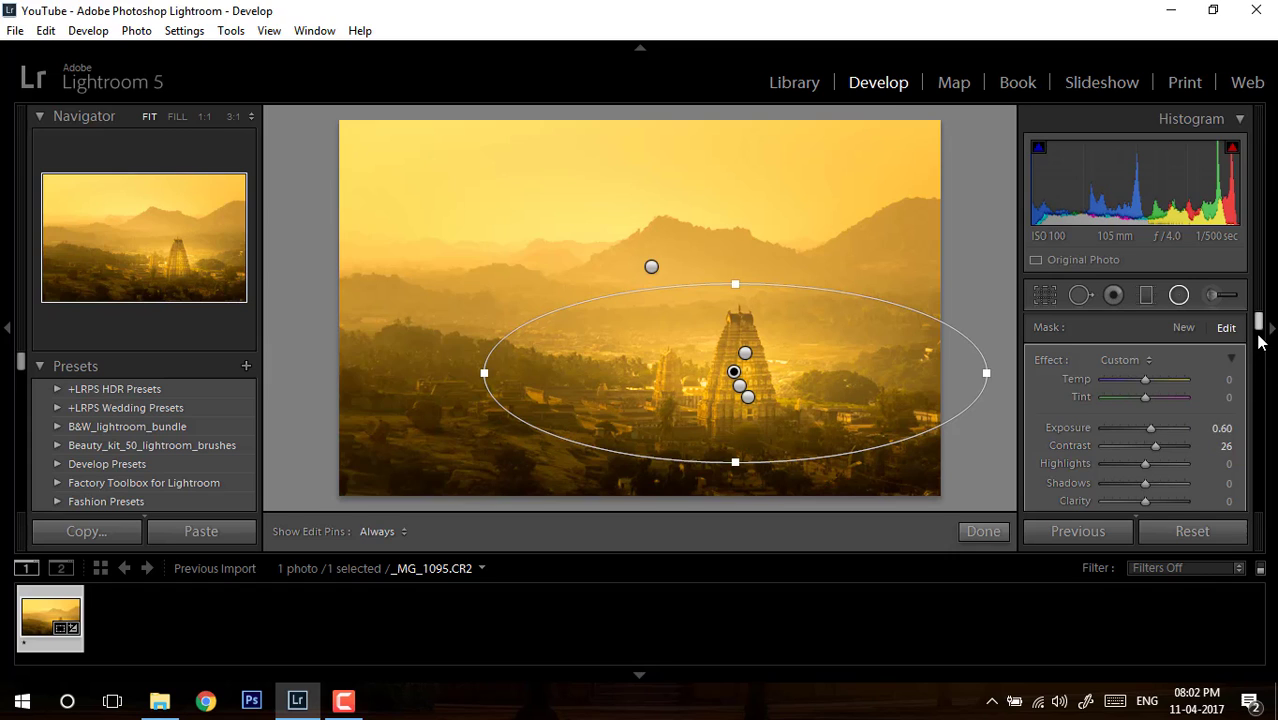
scroll(1259, 335, "down", 3)
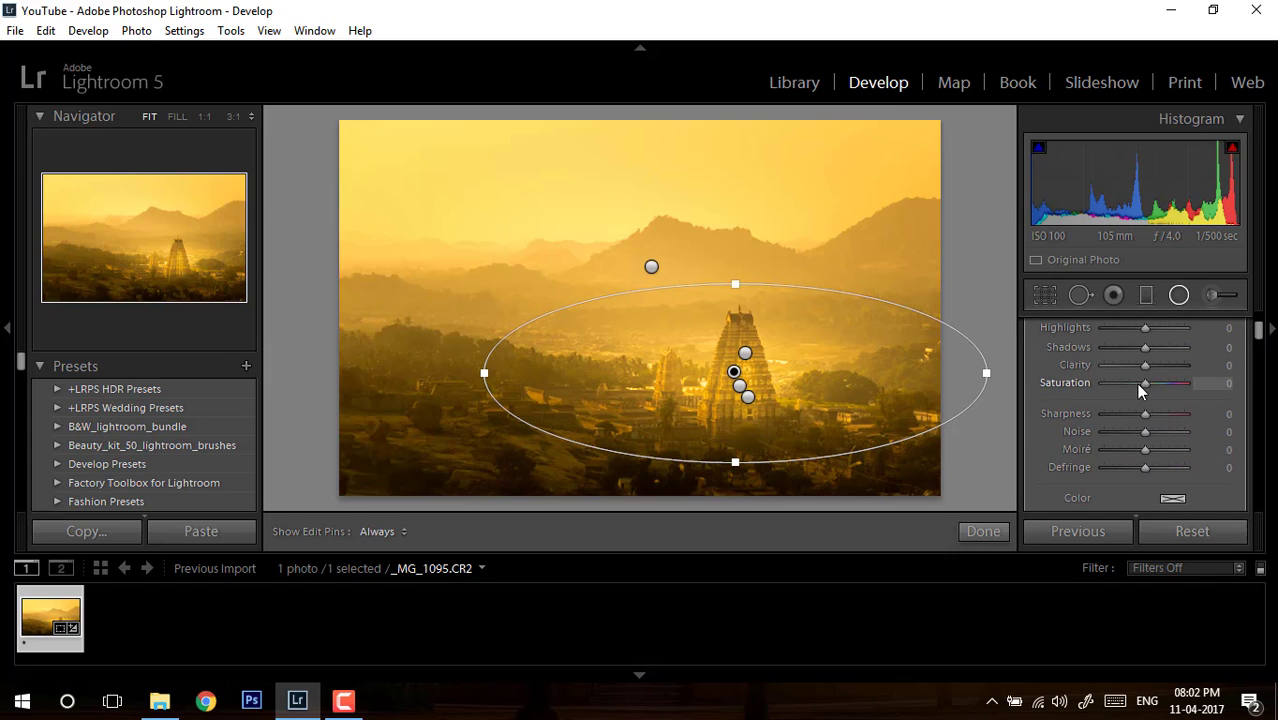
left_click_drag(1145, 385, 1139, 385)
Close the temple filter and shift the HSL Orange hue toward red, to −29
left_click(985, 531)
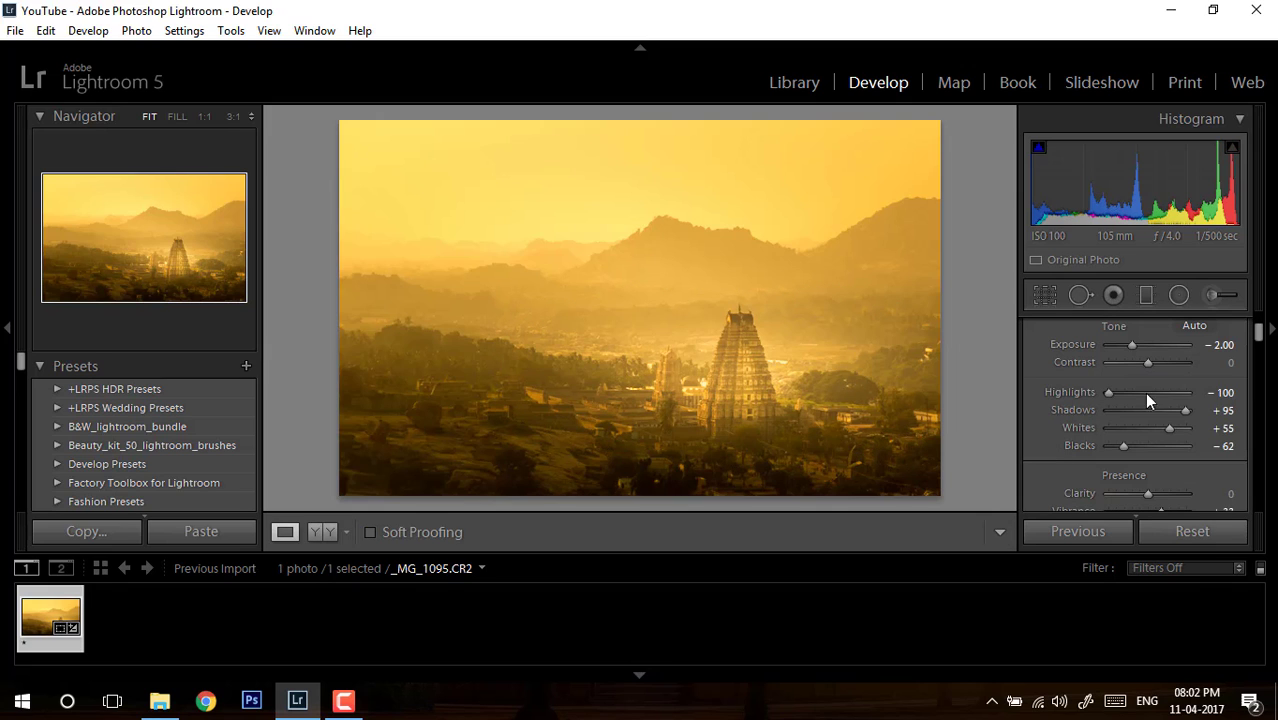
scroll(1259, 380, "down", 8)
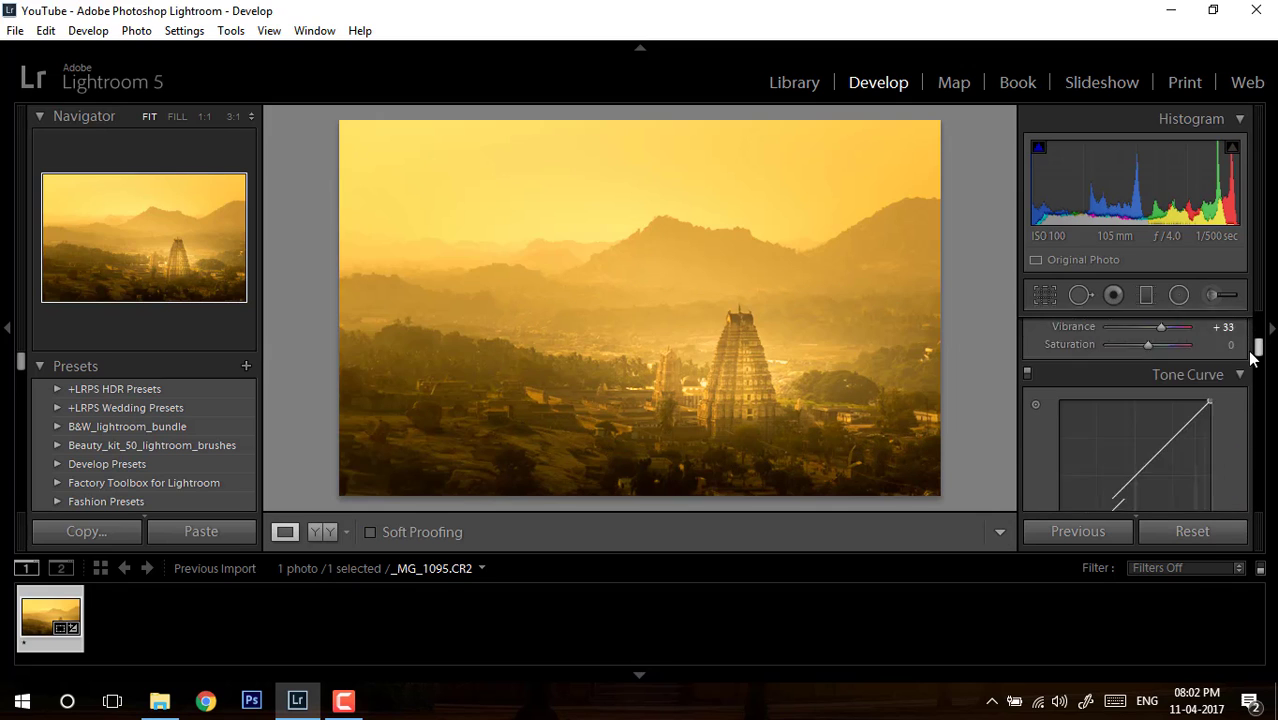
scroll(1248, 382, "up", 2)
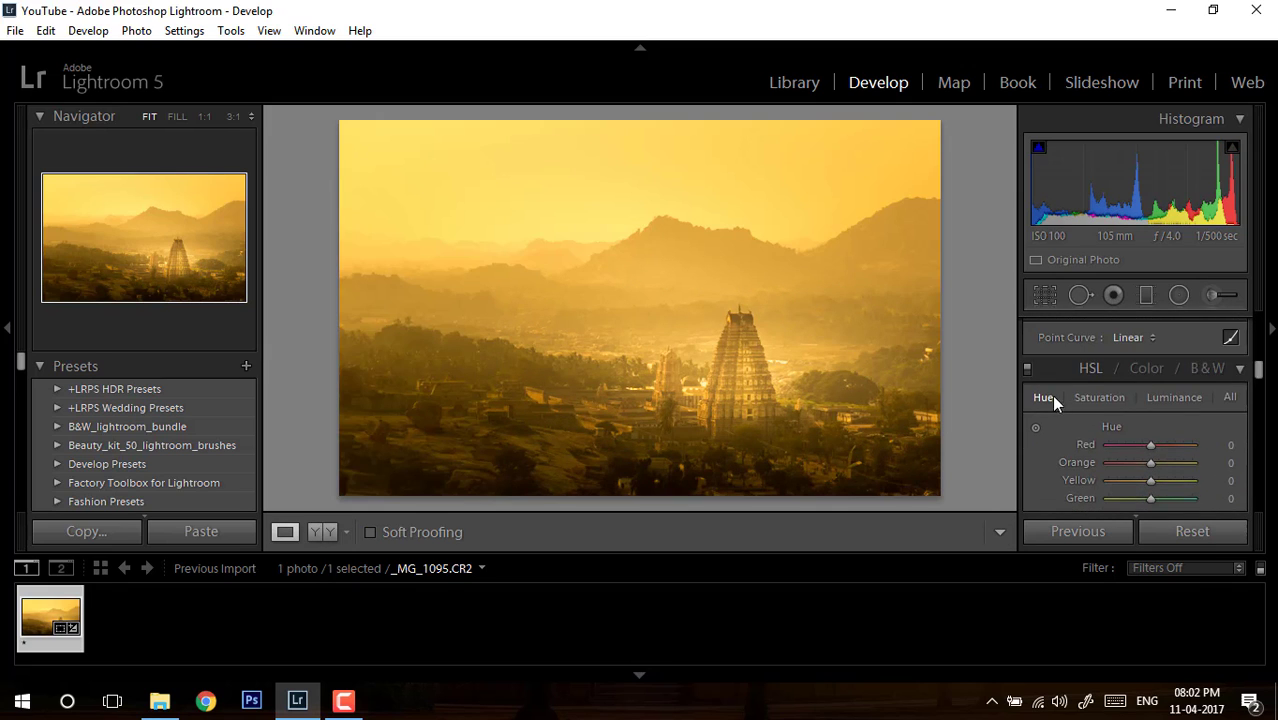
scroll(1258, 368, "down", 2)
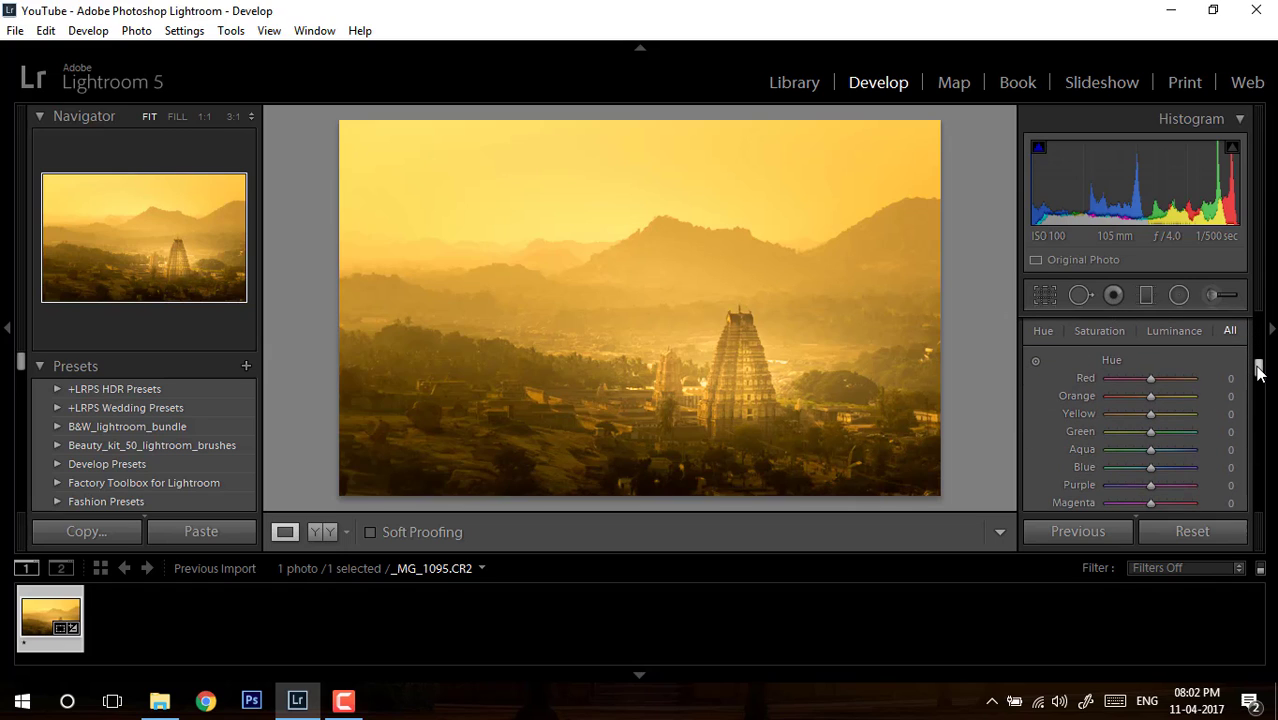
left_click(1140, 395)
mouse_move(1138, 393)
left_mouse_down()
mouse_move(1171, 396)
mouse_move(1138, 402)
left_mouse_up()
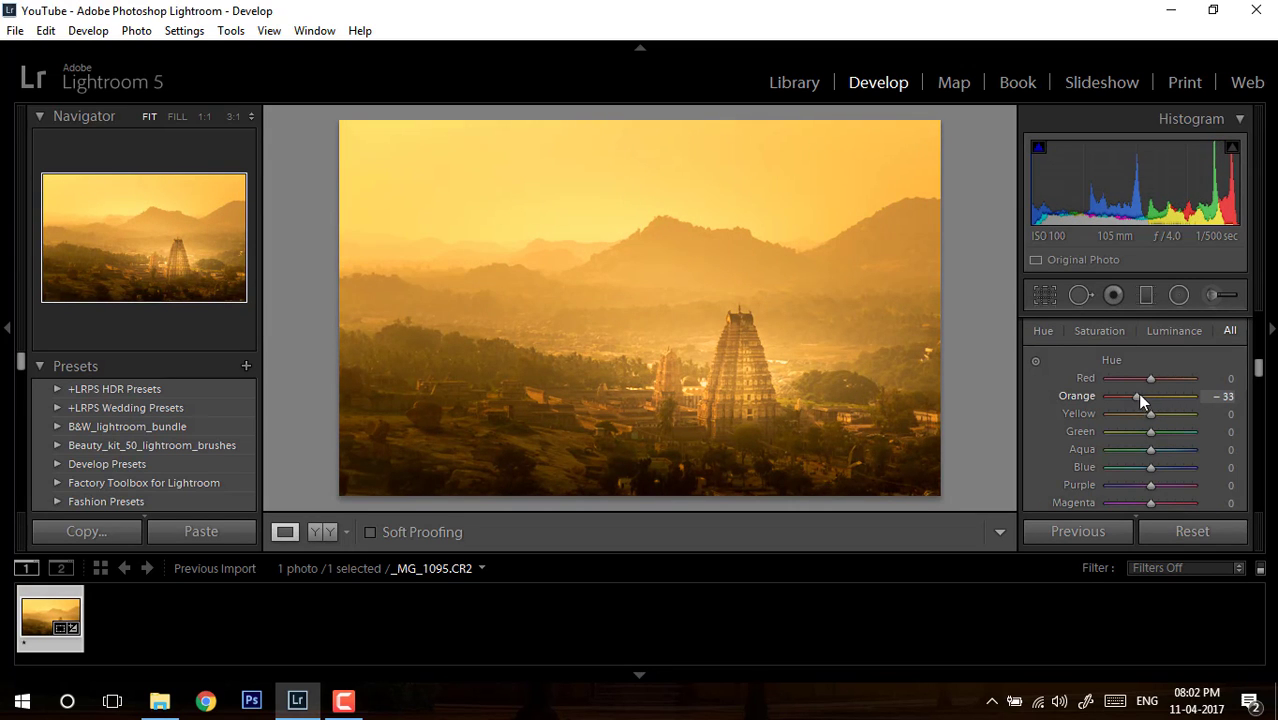
Raise Orange saturation to +18 and compare the result with the original
left_click(1101, 331)
left_click_drag(1150, 396, 1147, 398)
key("backslash")
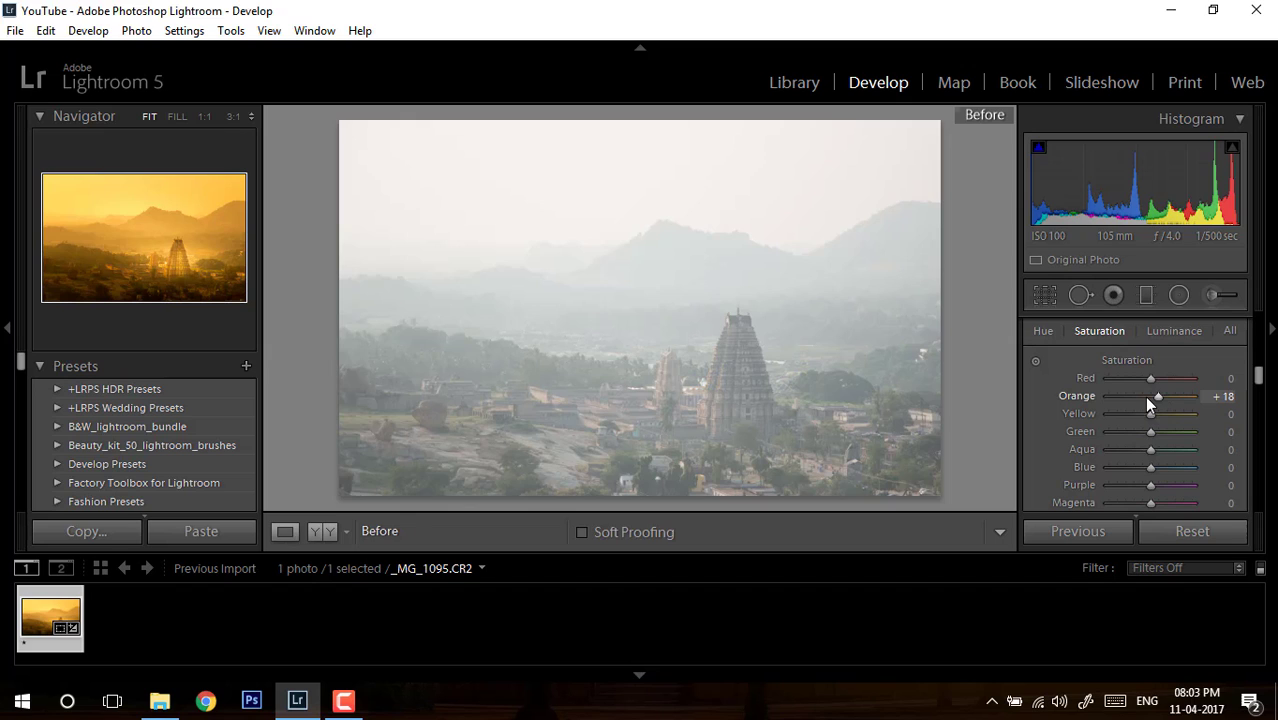
key("backslash")
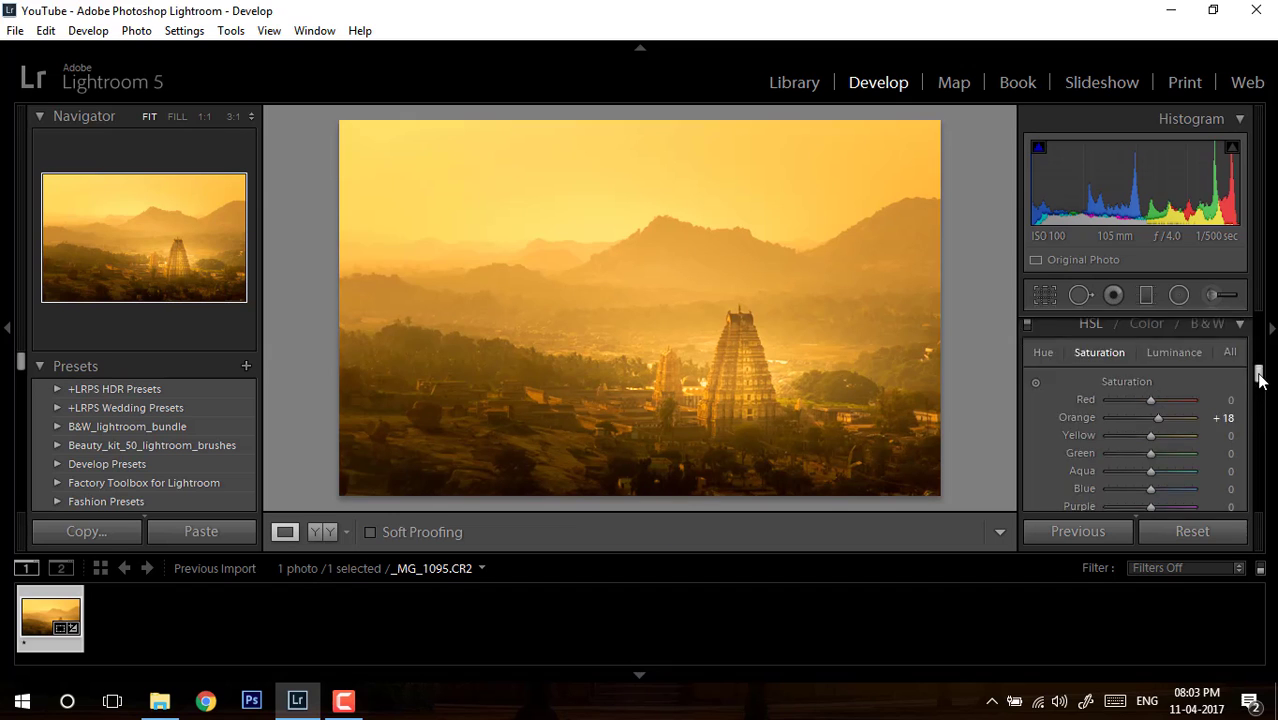
Set Post-Crop Vignetting Amount to −17 and check it against the unedited original
left_click_drag(1258, 384, 1232, 457)
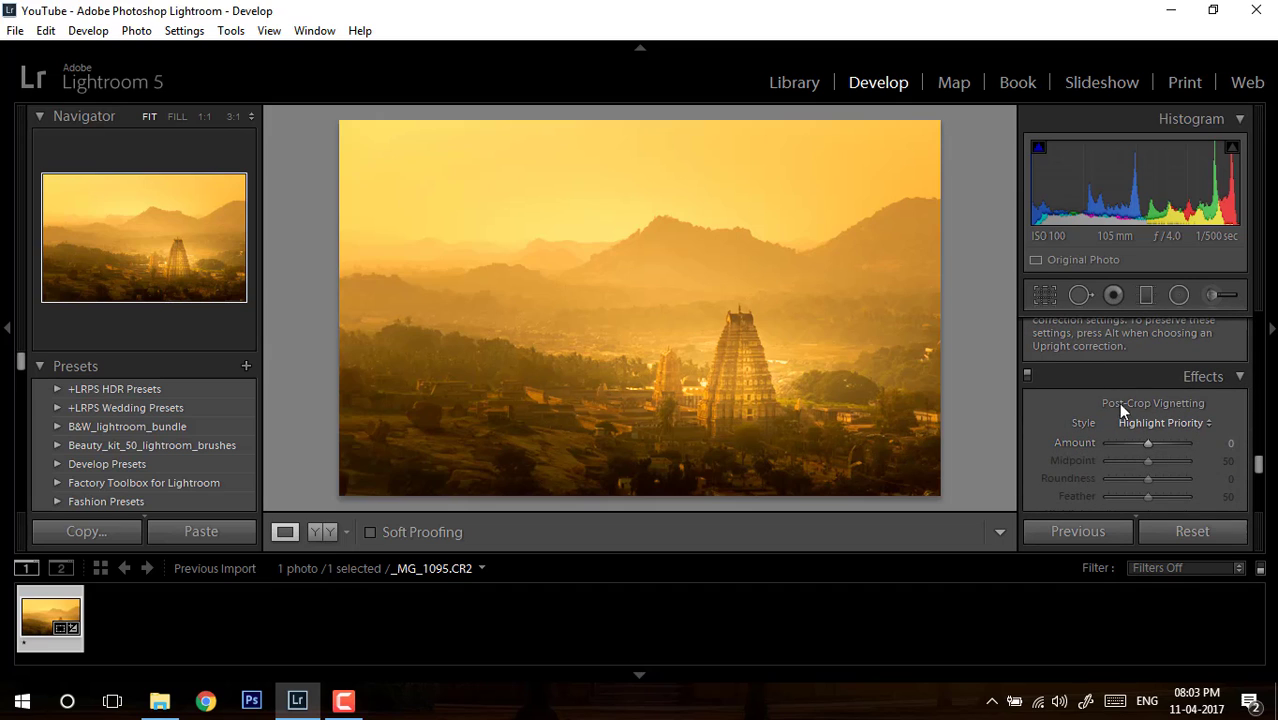
left_click_drag(1146, 444, 1141, 443)
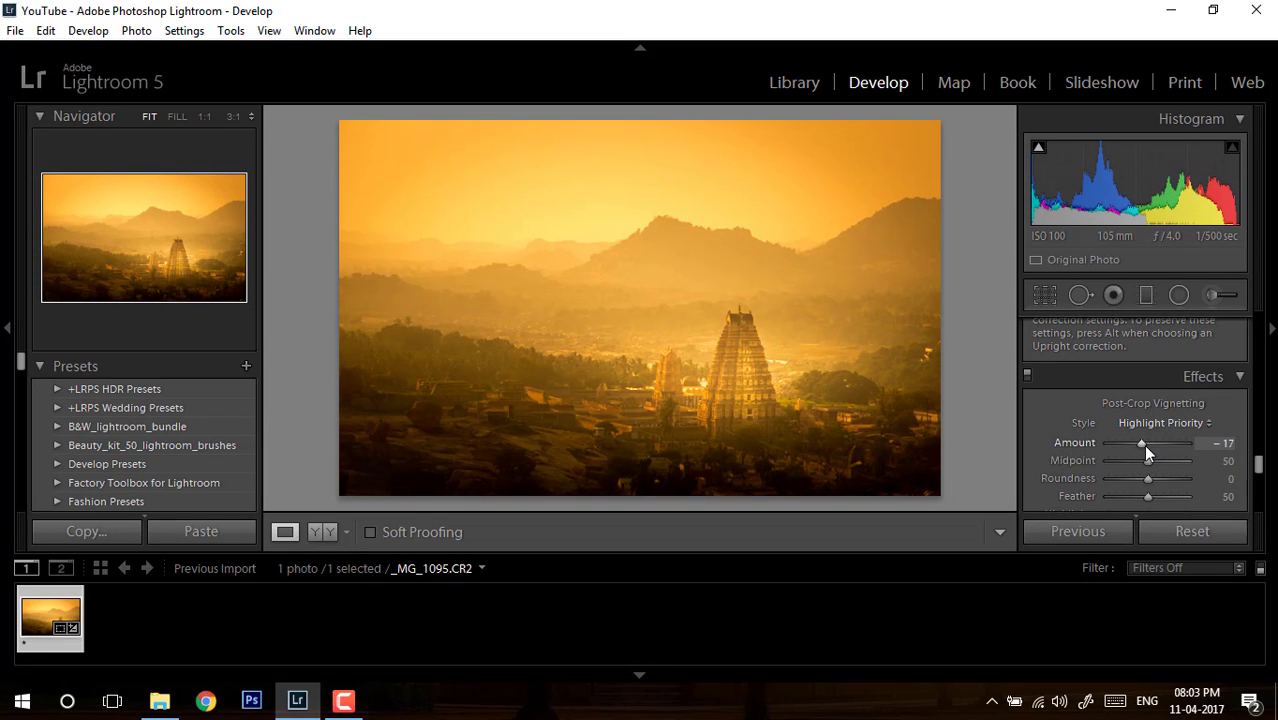
double_click(1143, 443)
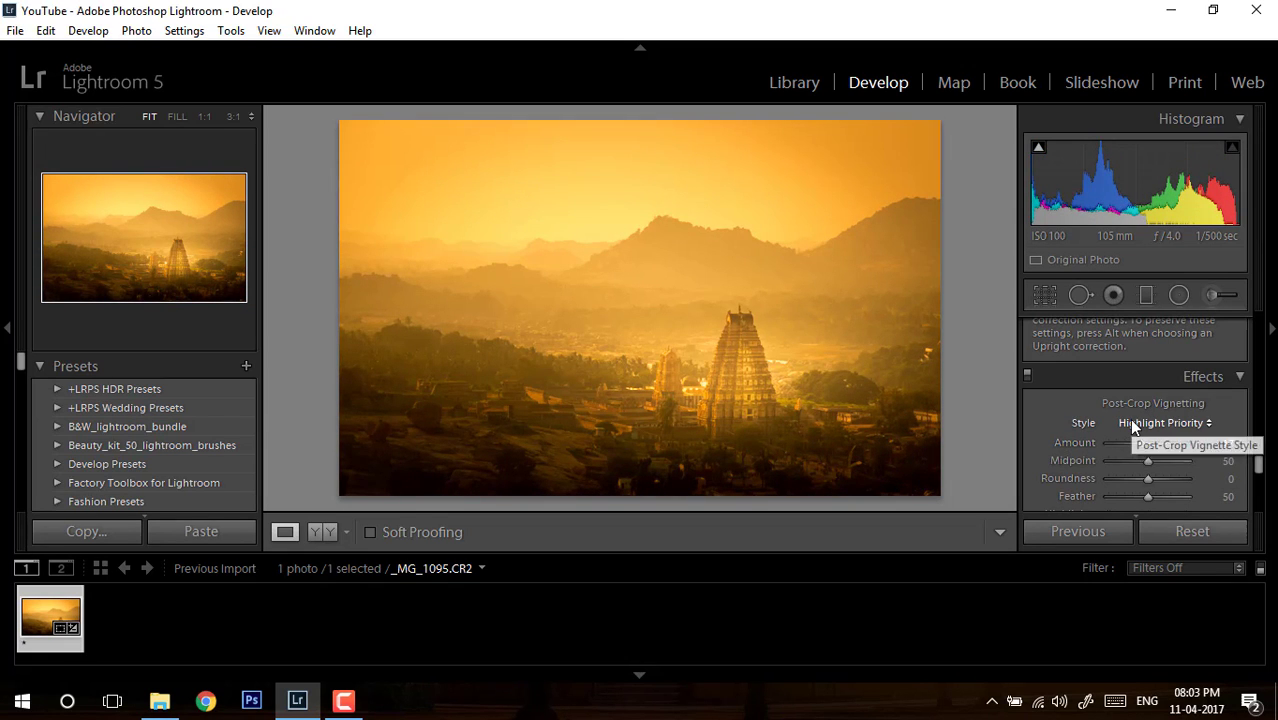
key("backslash")
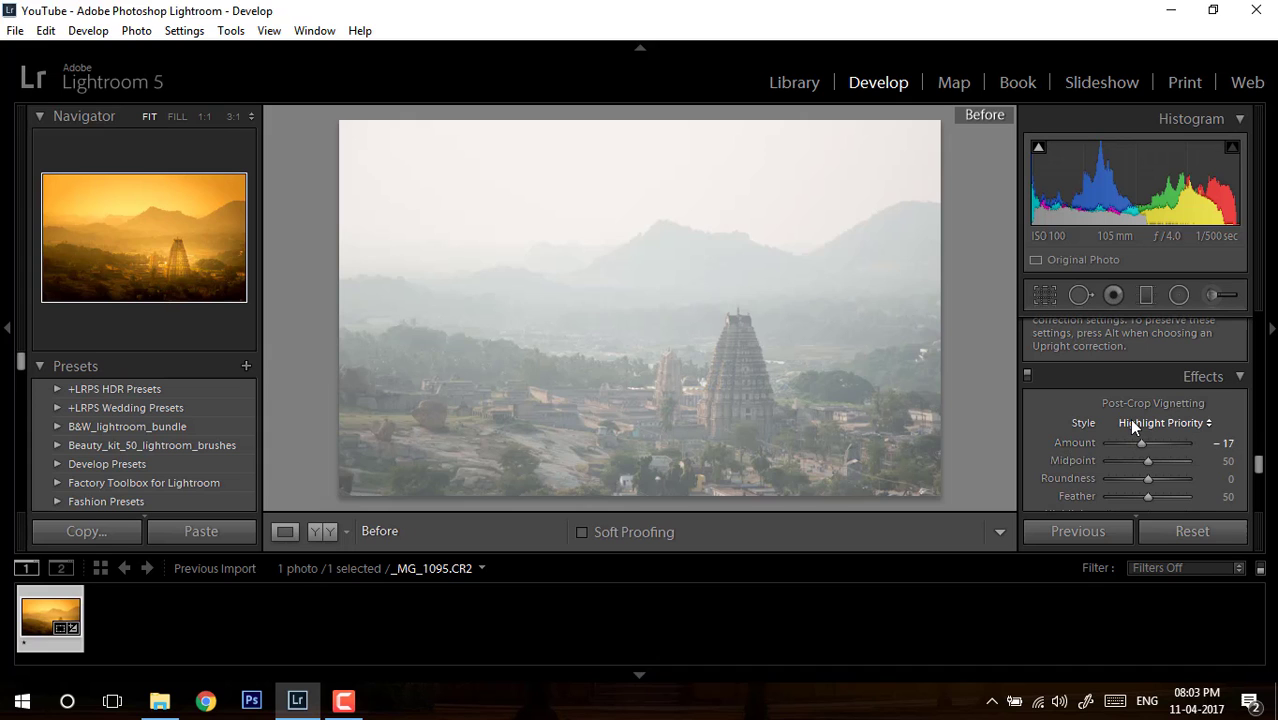
key("backslash")
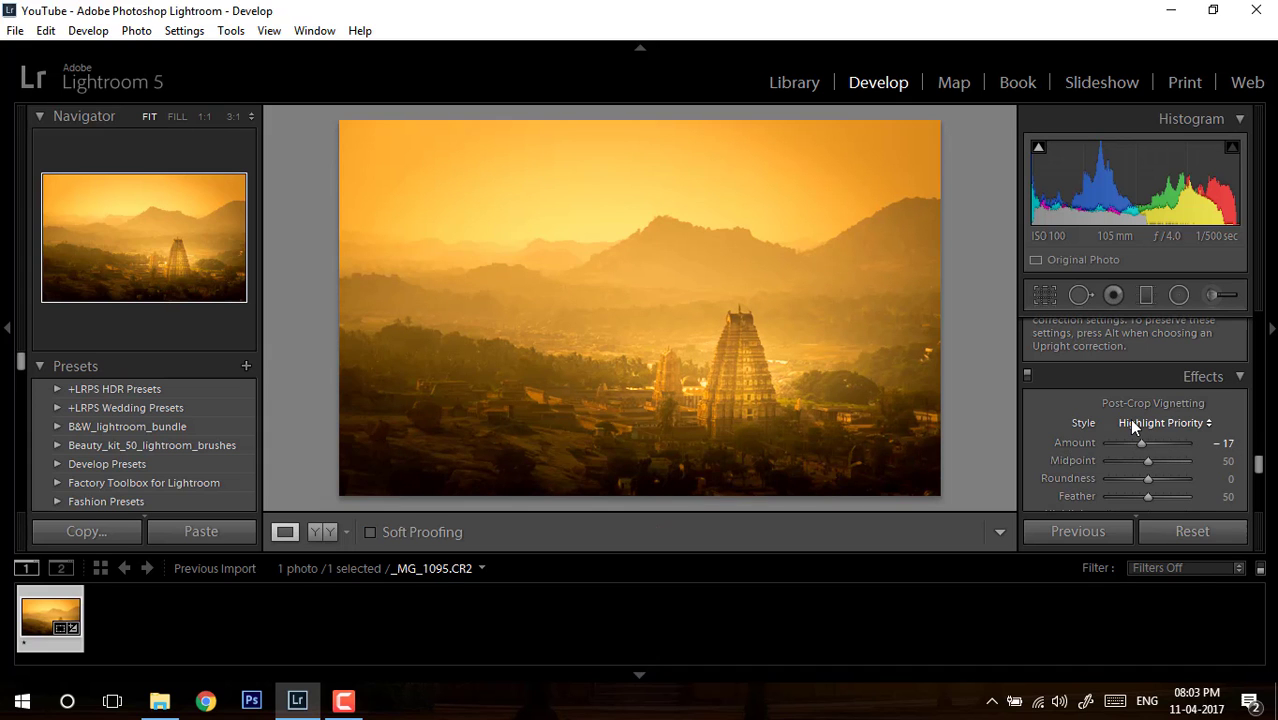